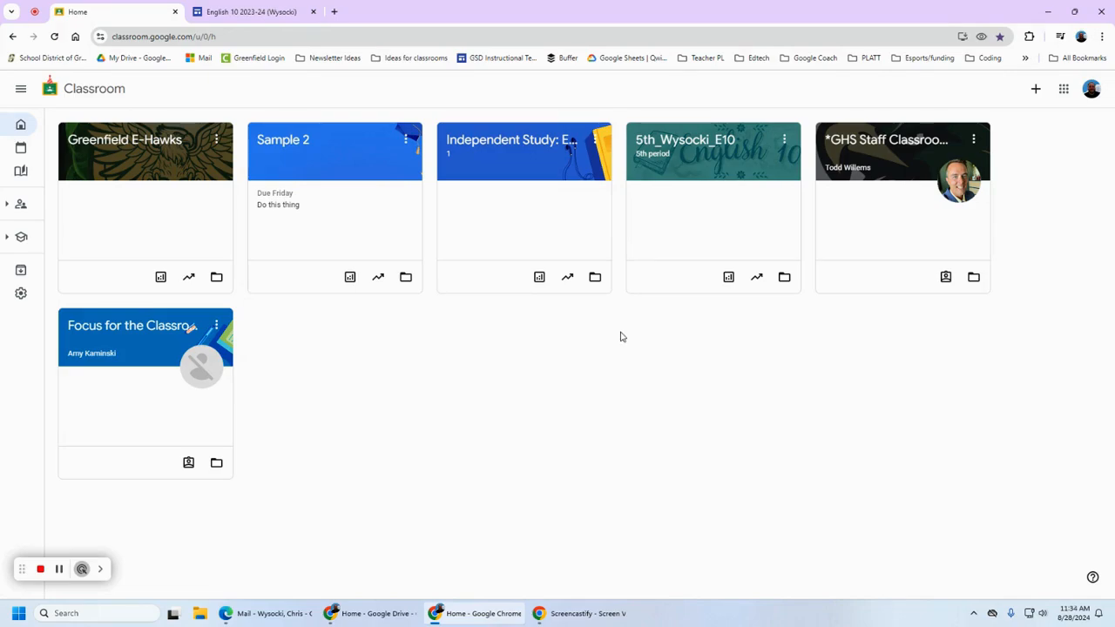
Step: View the card options of the GHS Staff Classroom and of the 5th period English 10 class
left_click(974, 142)
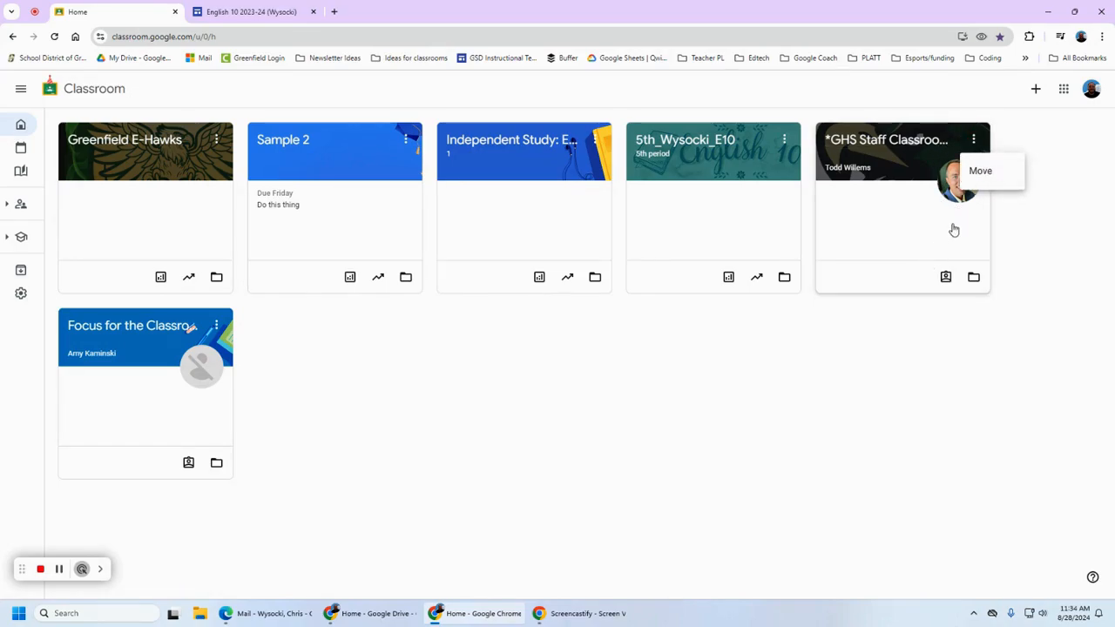
left_click(871, 310)
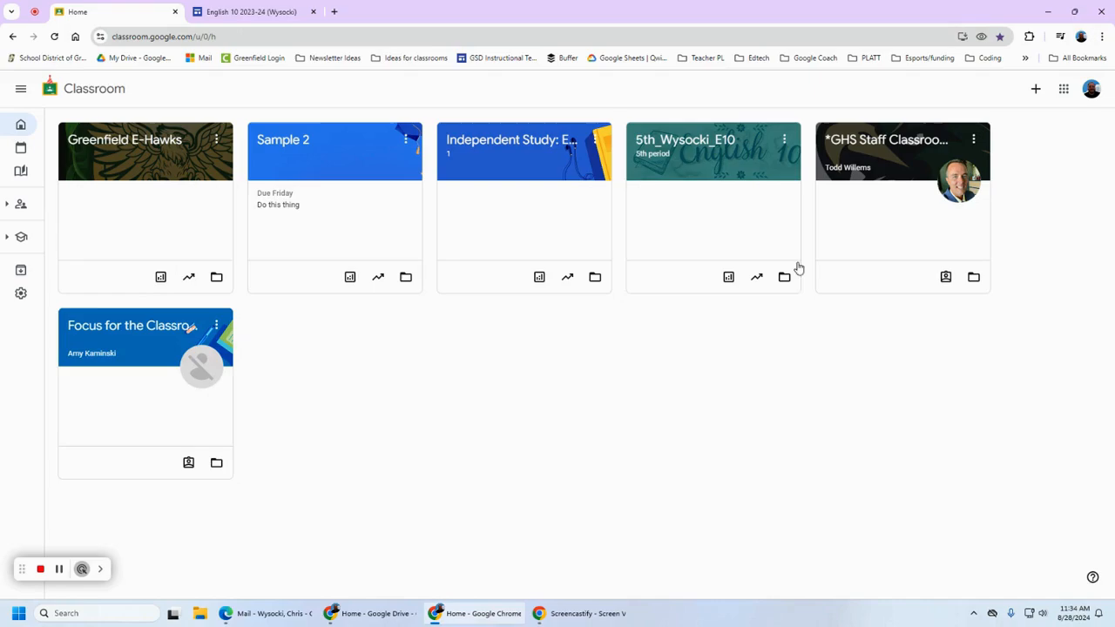
left_click(786, 144)
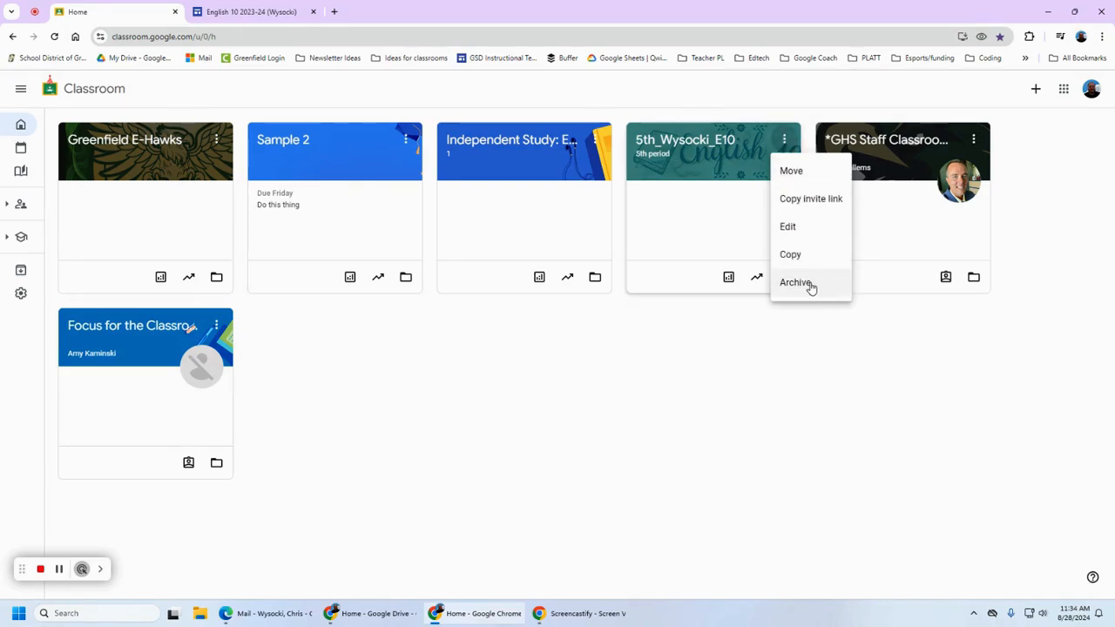
left_click(780, 342)
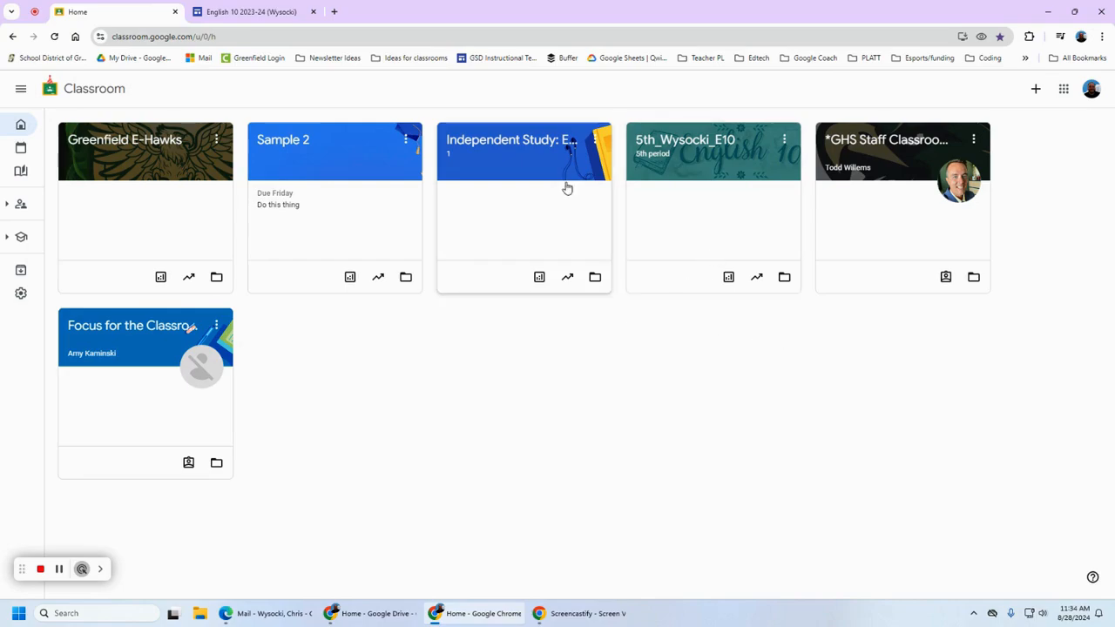
Step: Open the general Classroom settings page
left_click(21, 91)
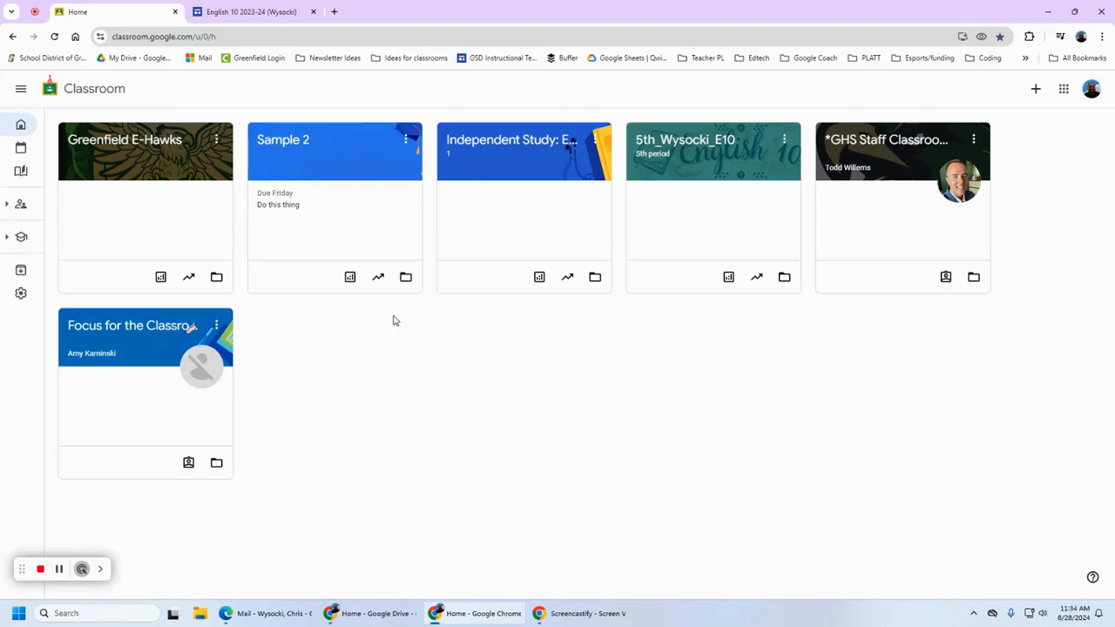
mouse_move(18, 174)
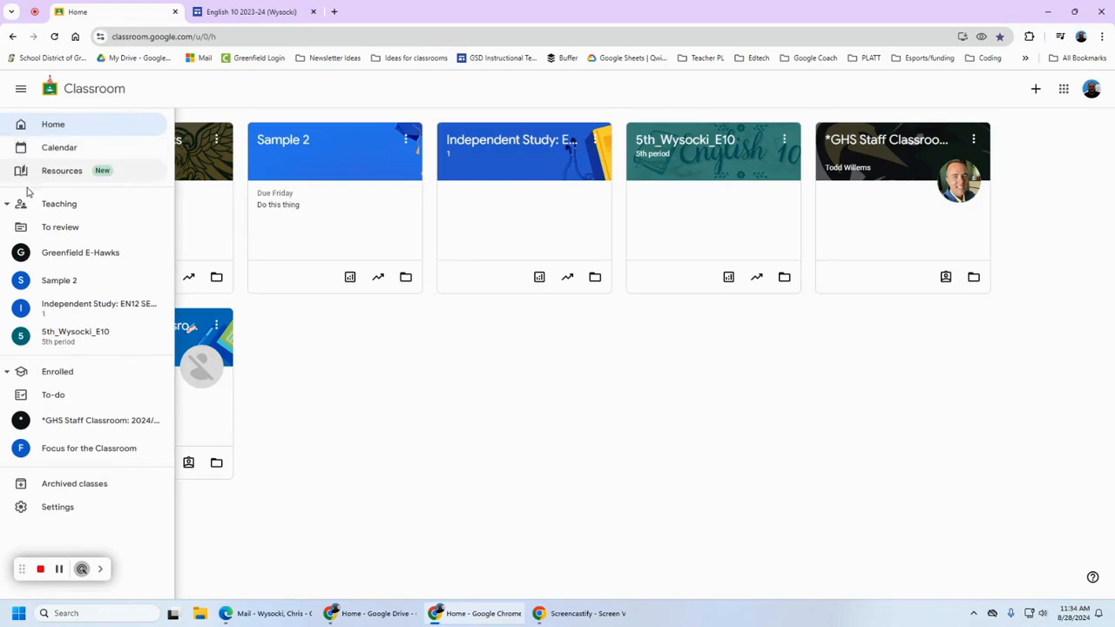
left_click(54, 508)
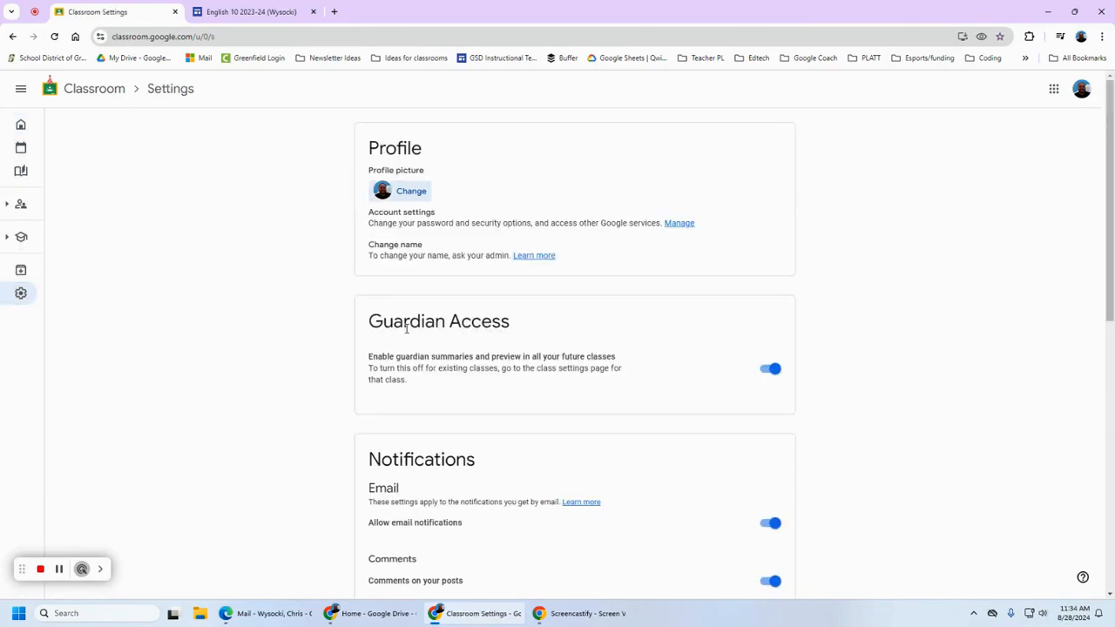
Step: Turn guardian summaries and preview for all future classes off and back on
left_click_drag(406, 327, 639, 360)
left_click(769, 370)
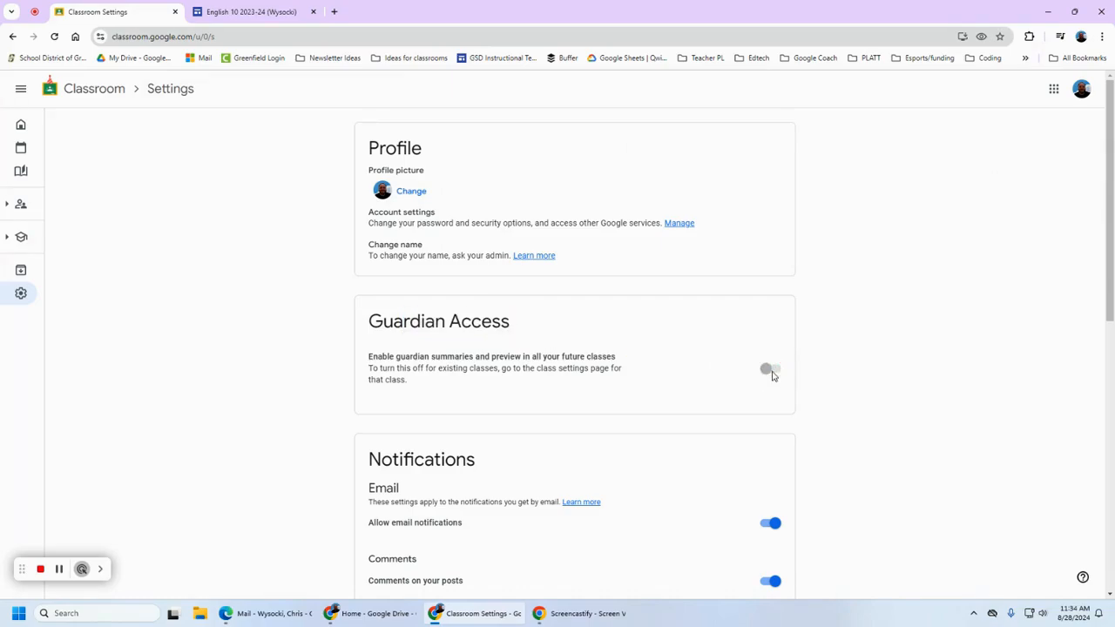
left_click(770, 369)
Step: Review the notification settings for email, comments, enrolled classes, taught classes and each individual class
scroll(508, 346, "down", 1)
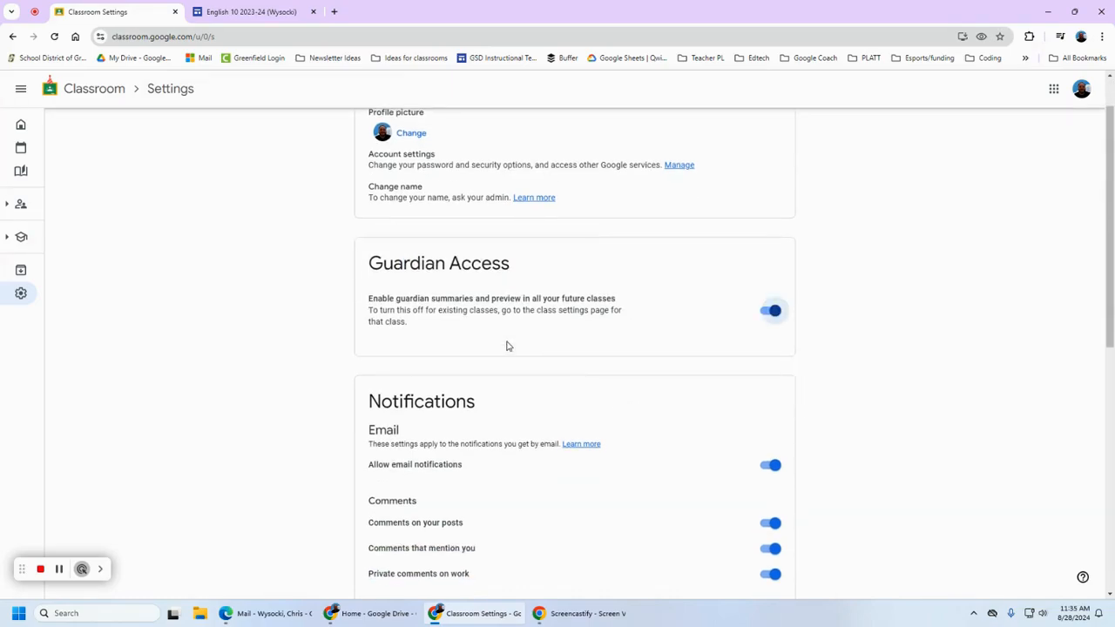
scroll(508, 345, "down", 3)
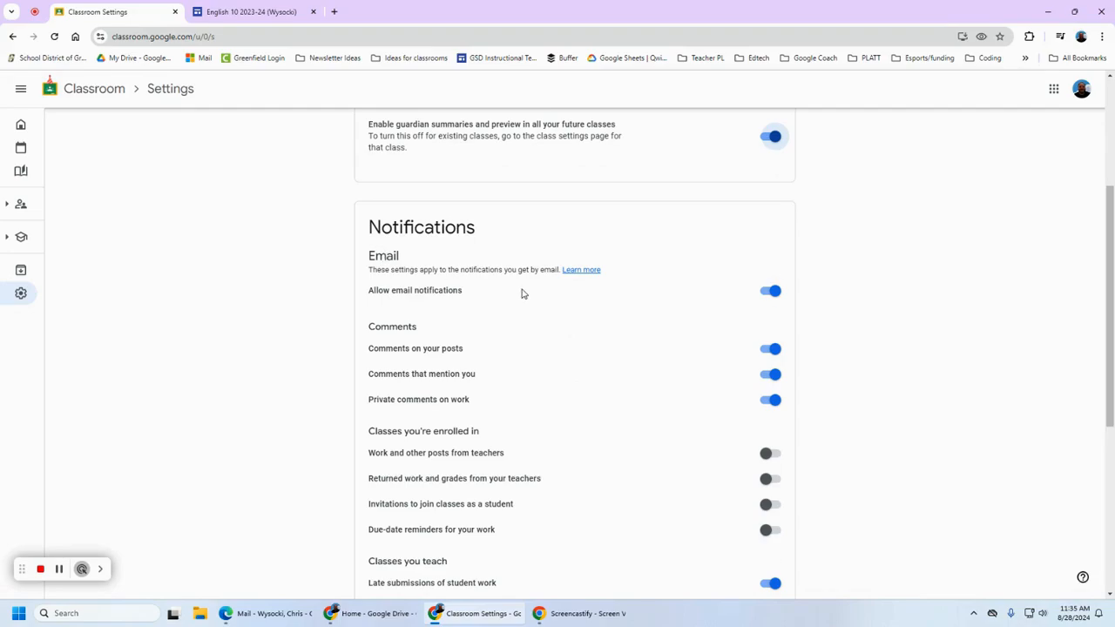
scroll(557, 366, "down", 1)
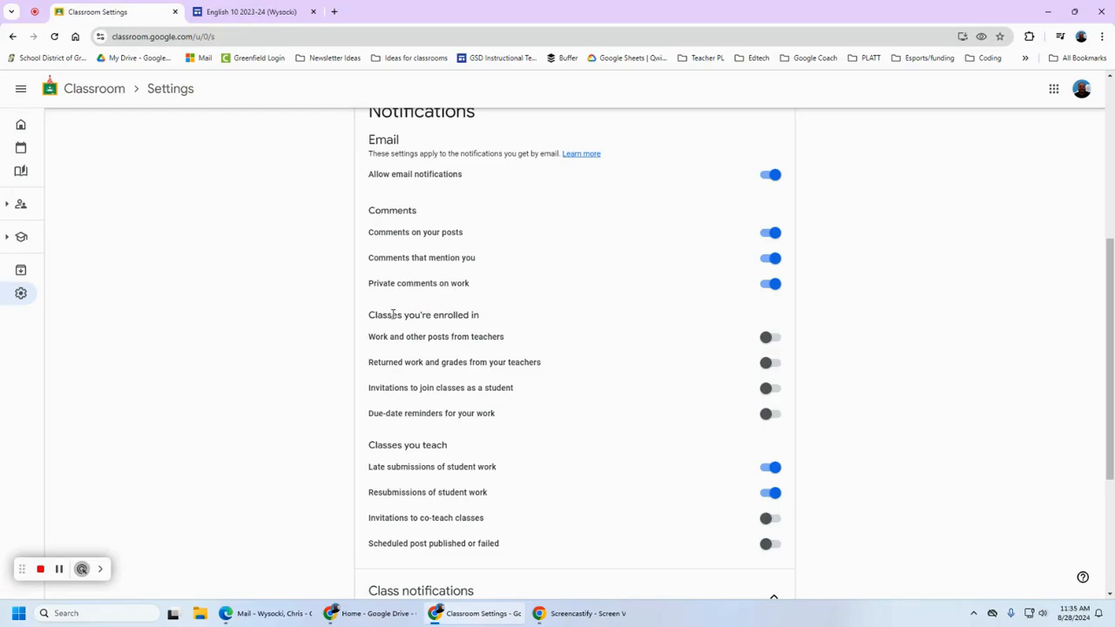
left_click_drag(388, 314, 467, 315)
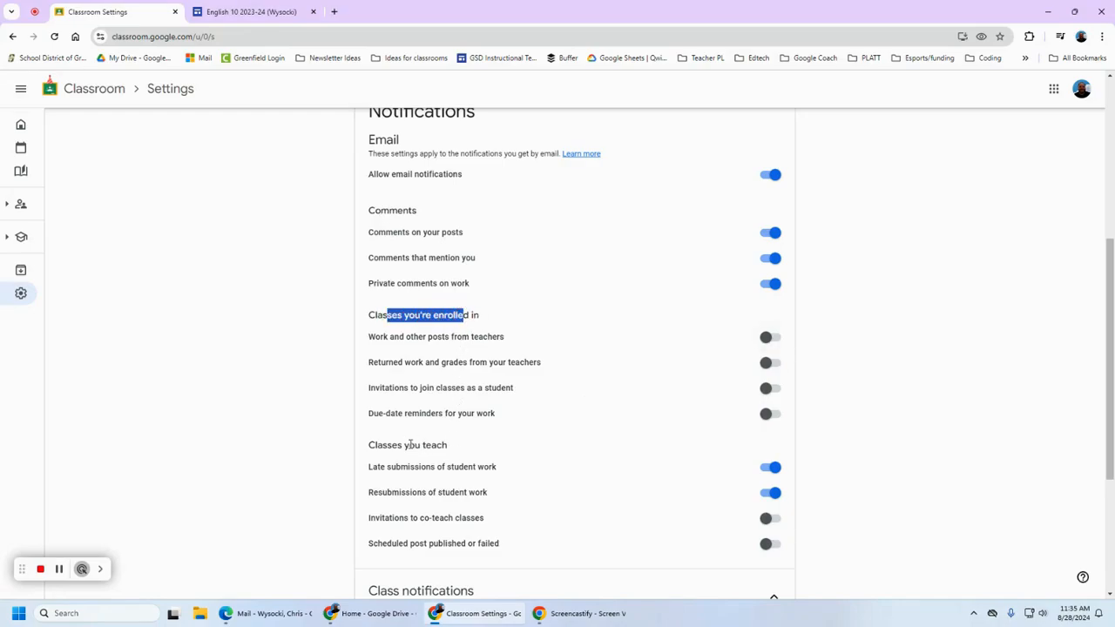
left_click_drag(376, 447, 560, 452)
scroll(564, 451, "down", 3)
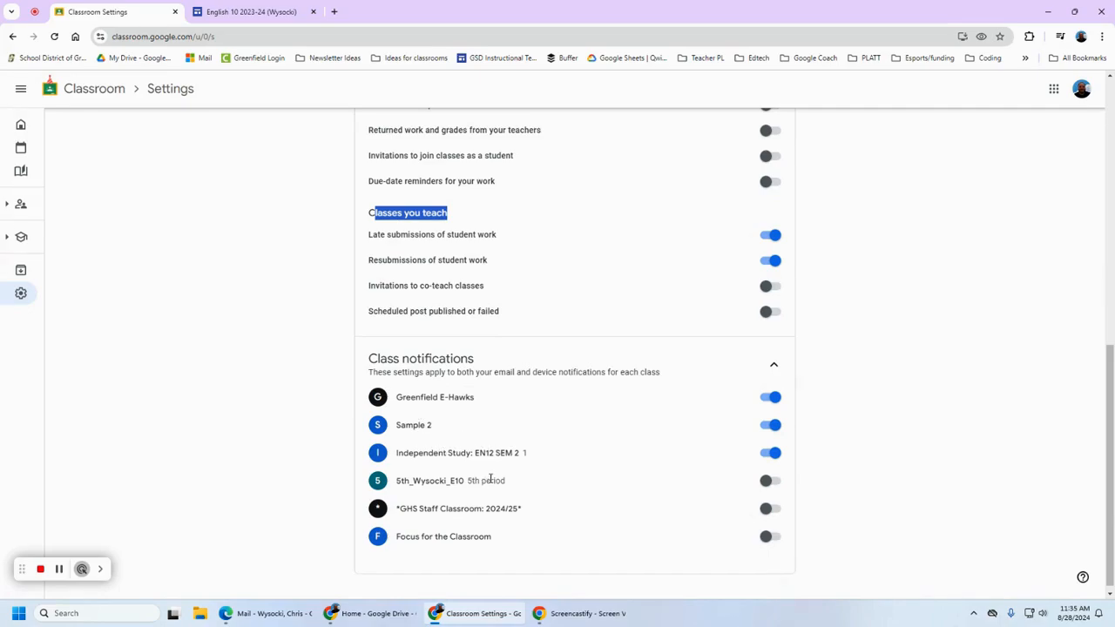
scroll(535, 489, "up", 4)
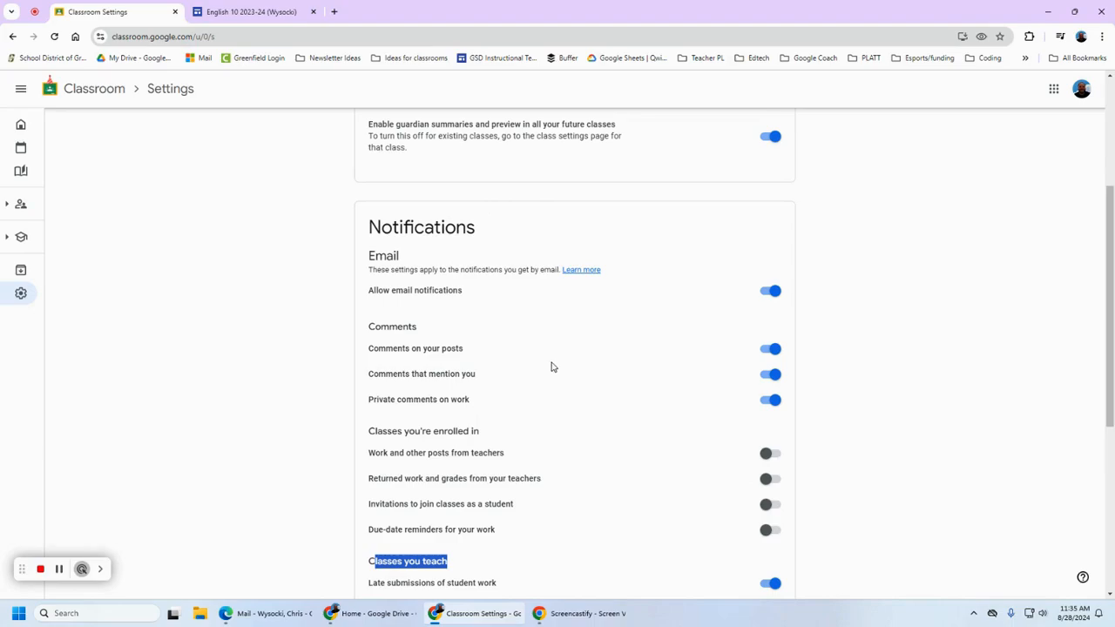
Step: Return to the class overview and open the class settings of Sample 2
left_click(103, 89)
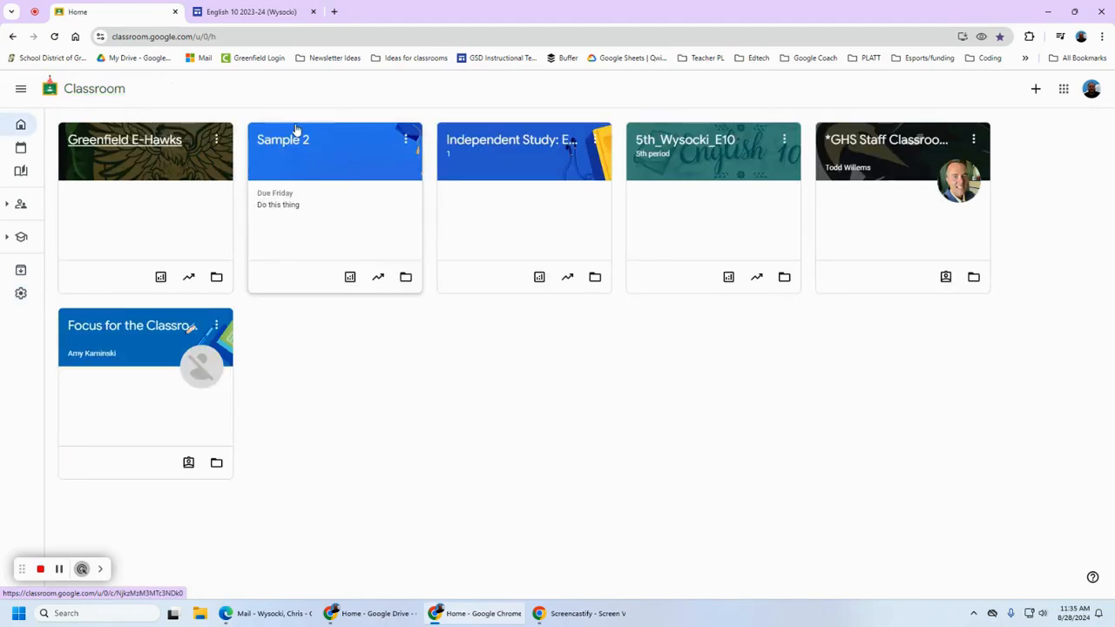
left_click(296, 144)
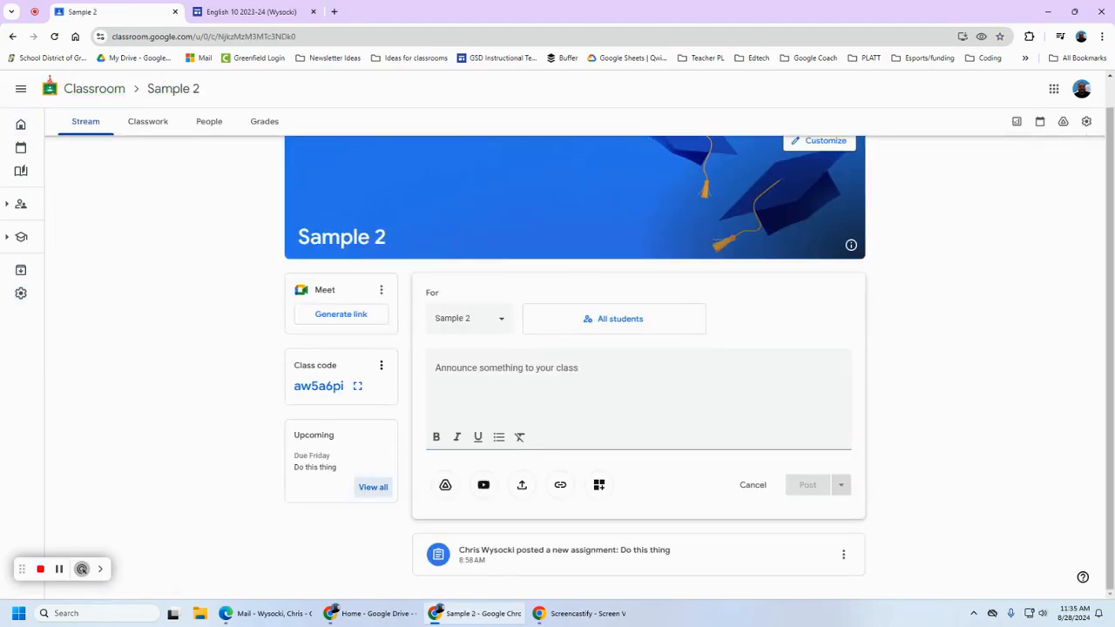
left_click(1088, 122)
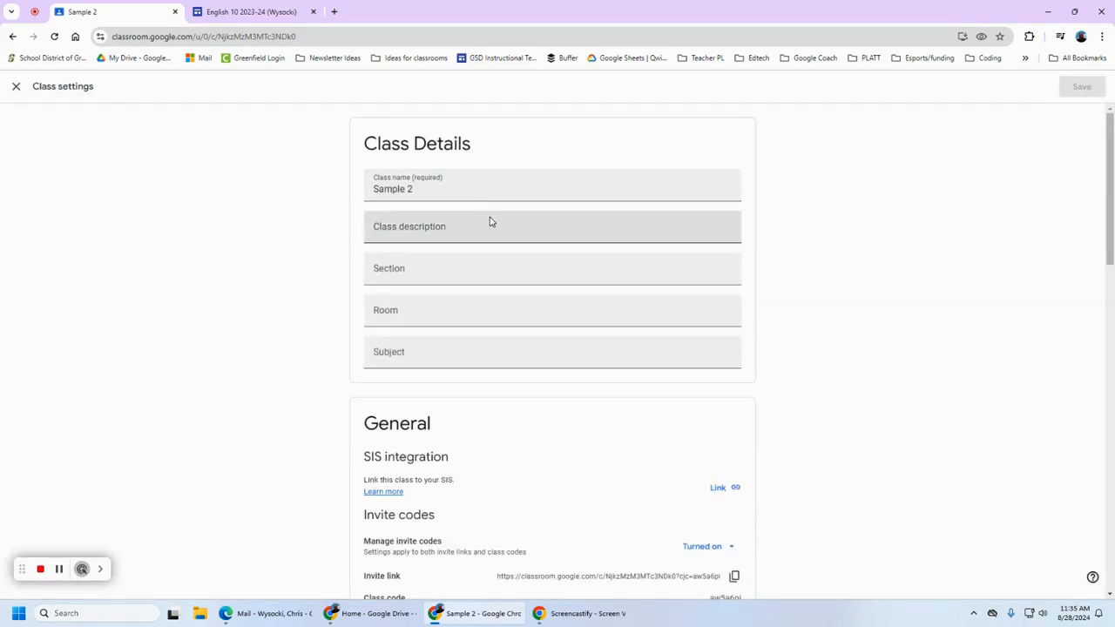
Step: Display the Sample 2 class code in the enlarged class view, and close it again
scroll(794, 347, "down", 3)
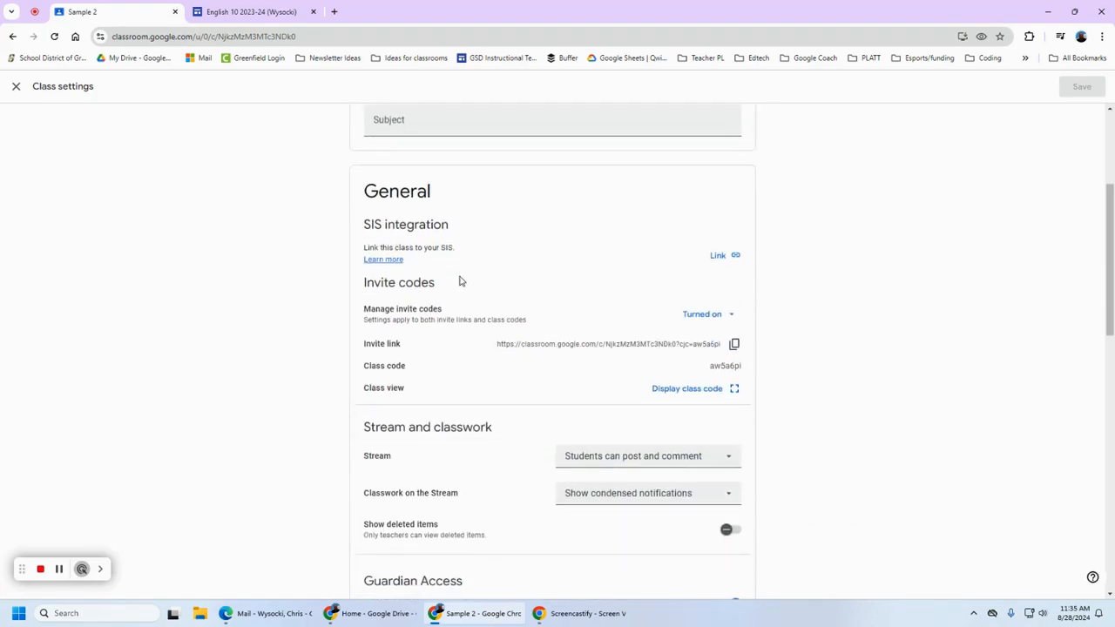
left_click(734, 389)
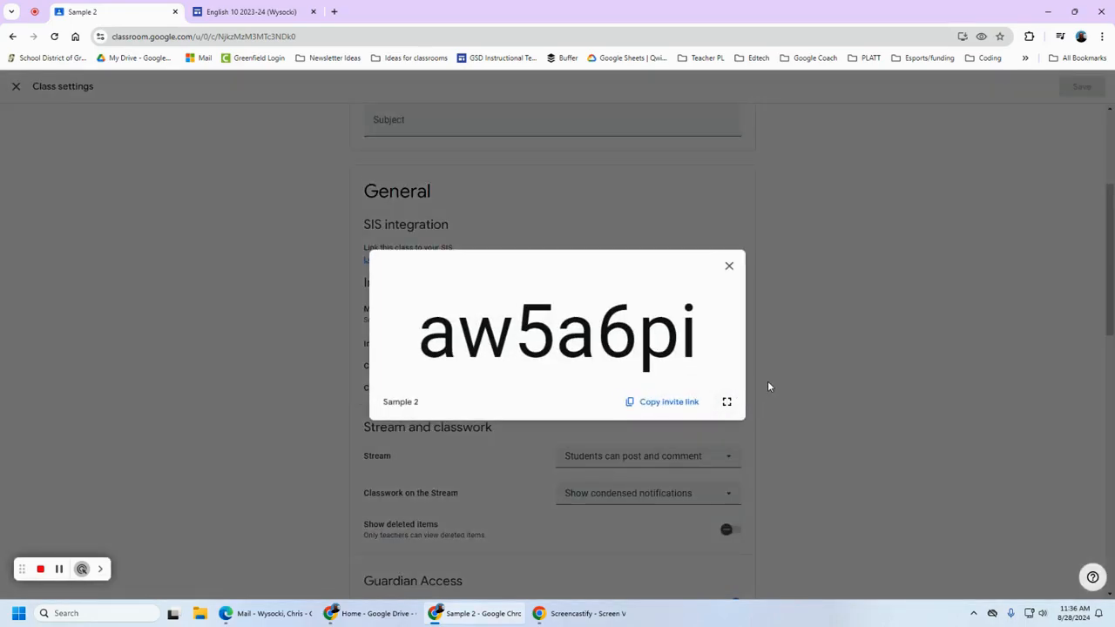
left_click(730, 266)
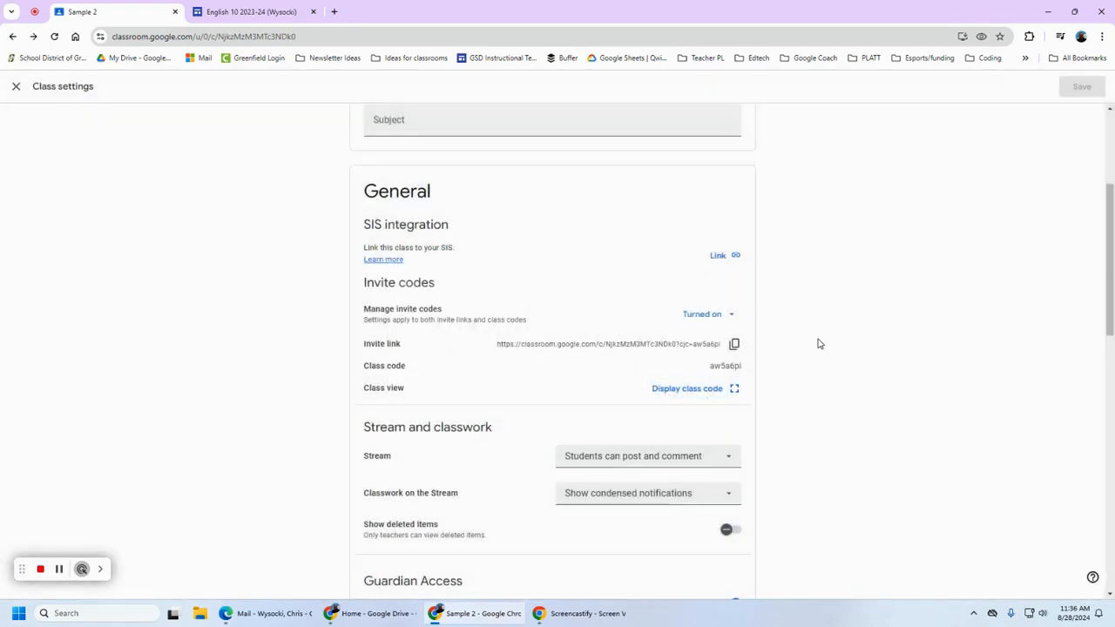
Step: Set Stream to "Only teachers can post or comment" and Classwork on the Stream to "Hide notifications", leaving the class settings without saving
scroll(816, 340, "down", 2)
scroll(814, 342, "down", 3)
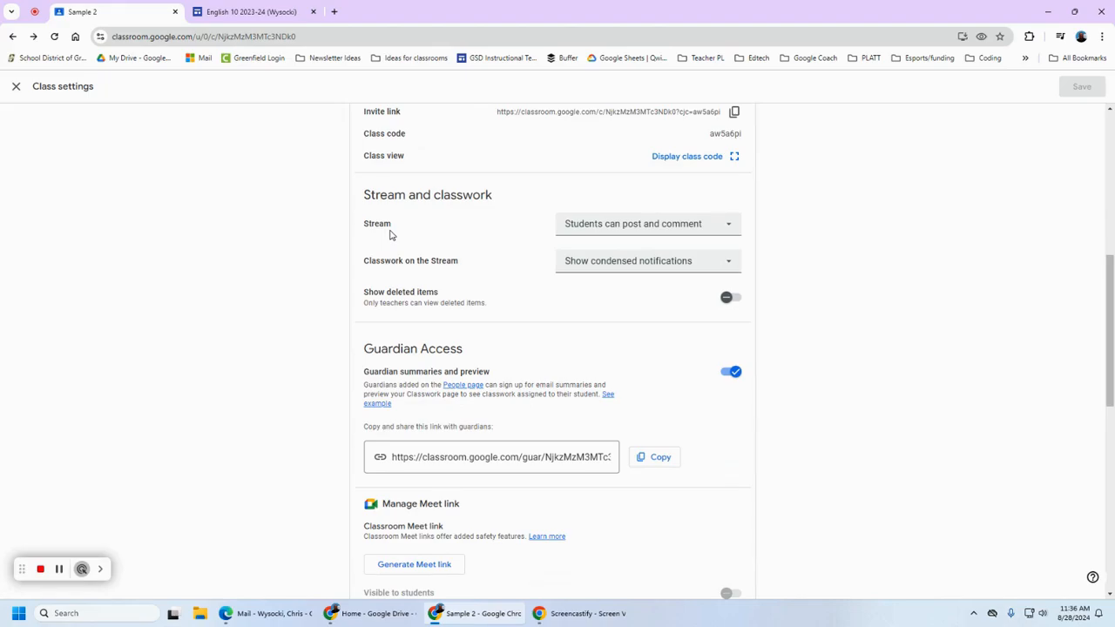
left_click(592, 224)
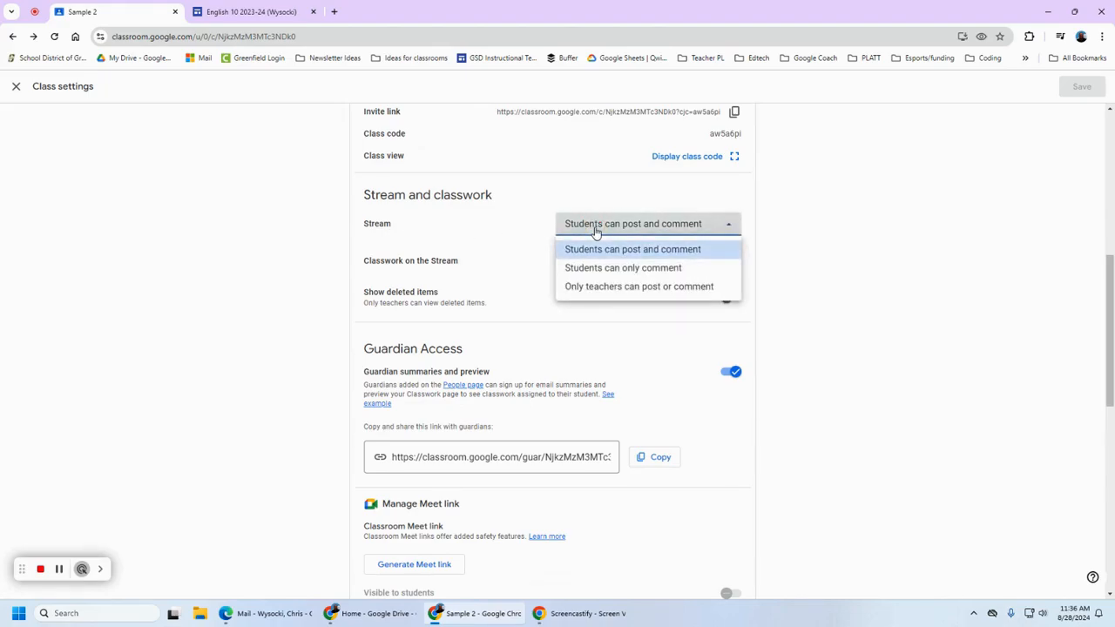
left_click(605, 288)
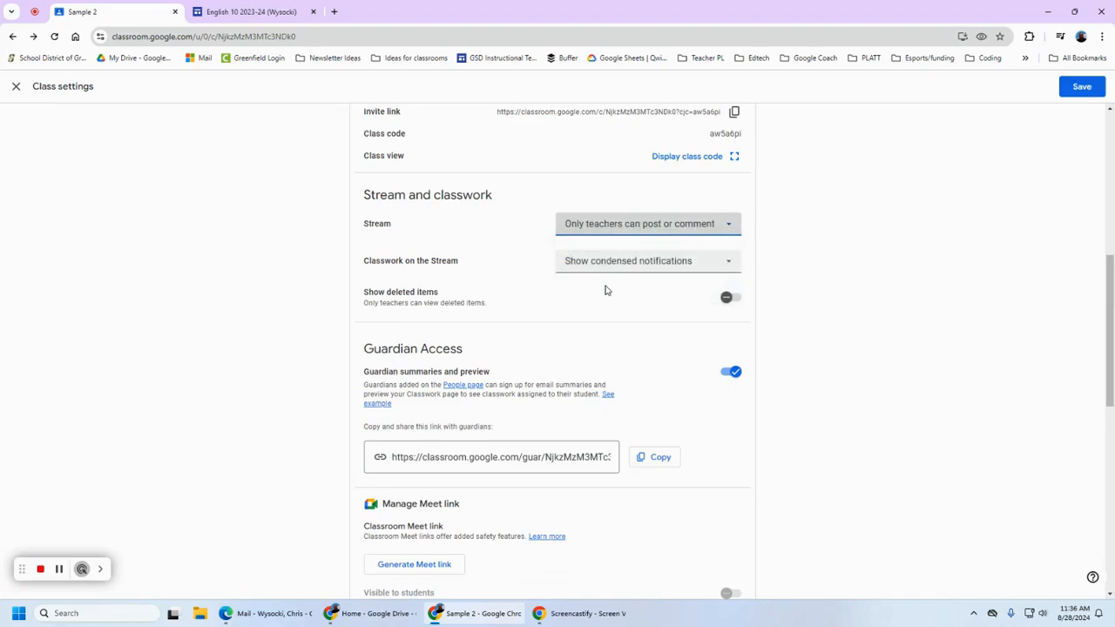
left_click(608, 260)
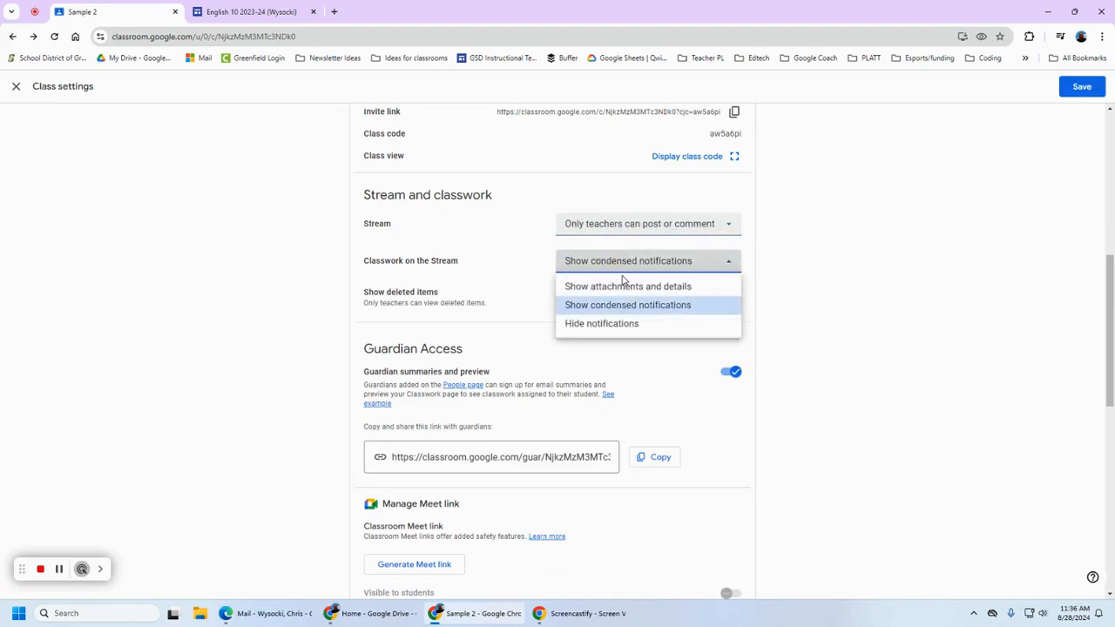
left_click(609, 322)
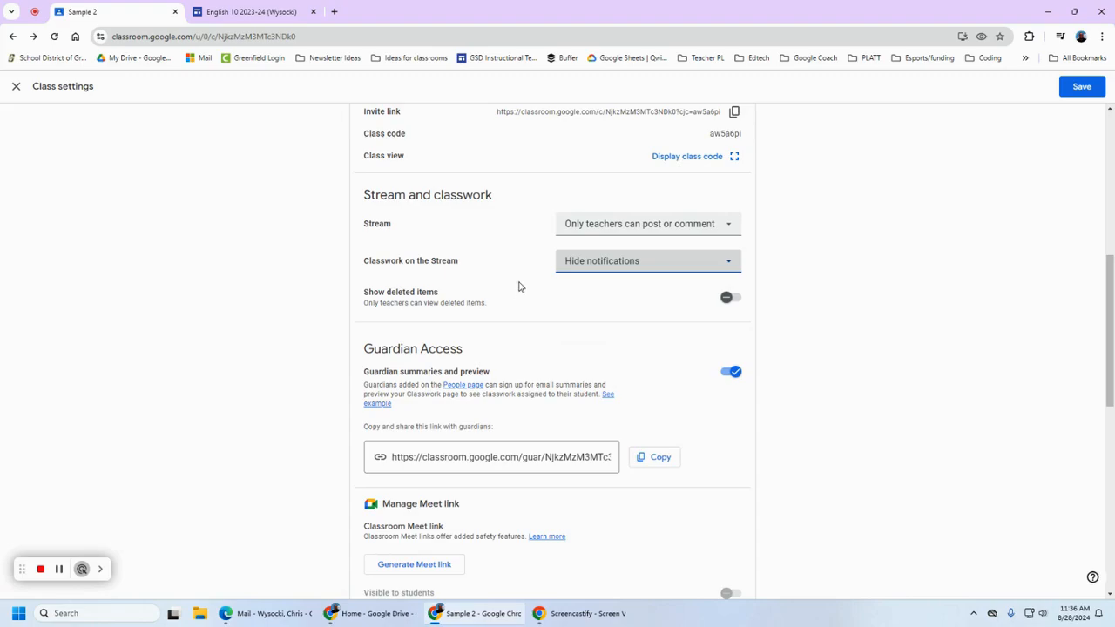
left_click(15, 88)
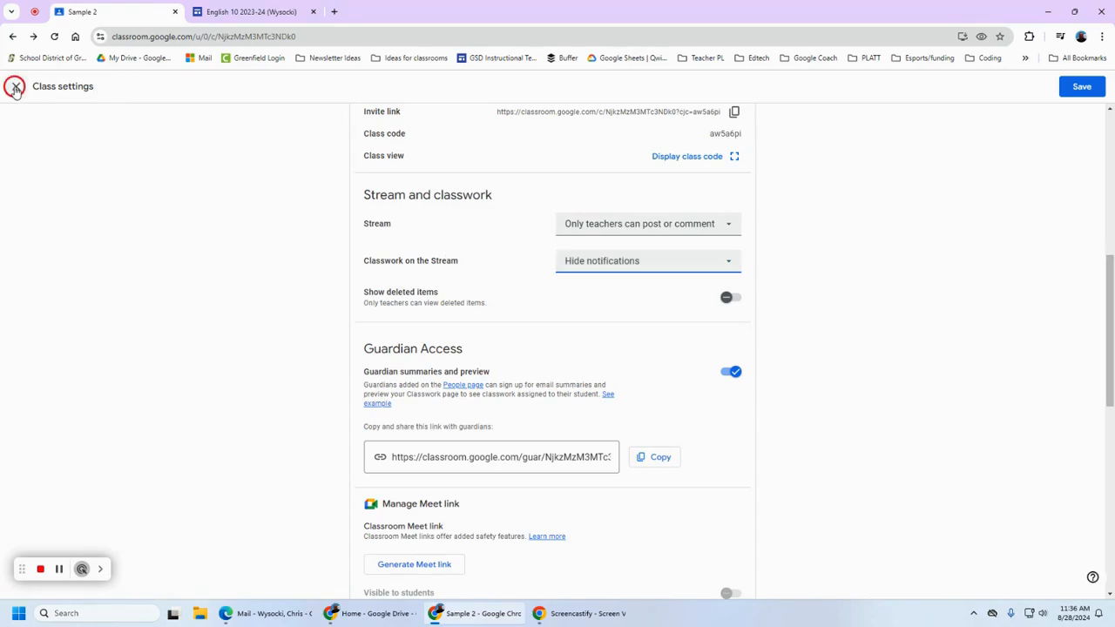
left_click(610, 358)
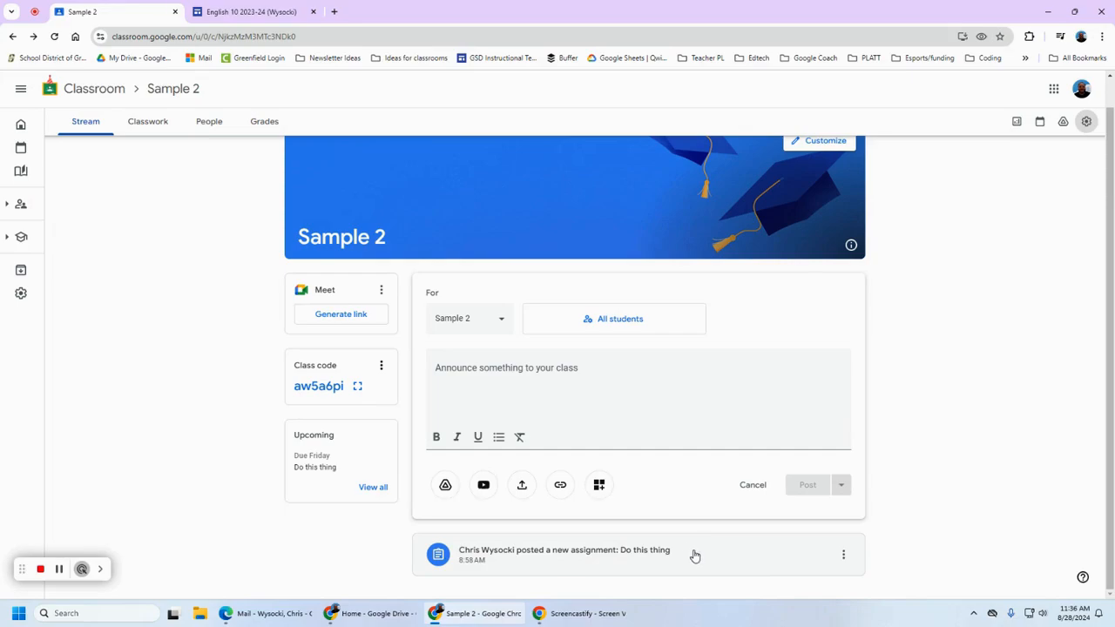
Step: Leave Sample 2, discarding the unposted announcement draft, and open the 5th period English 10 class
left_click(98, 89)
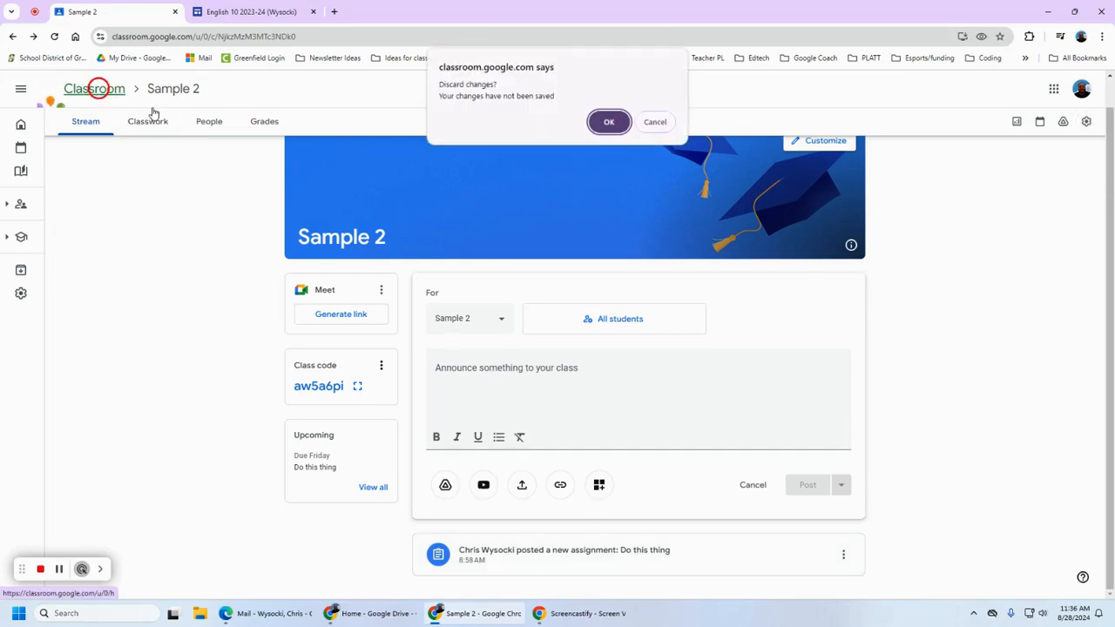
left_click(611, 121)
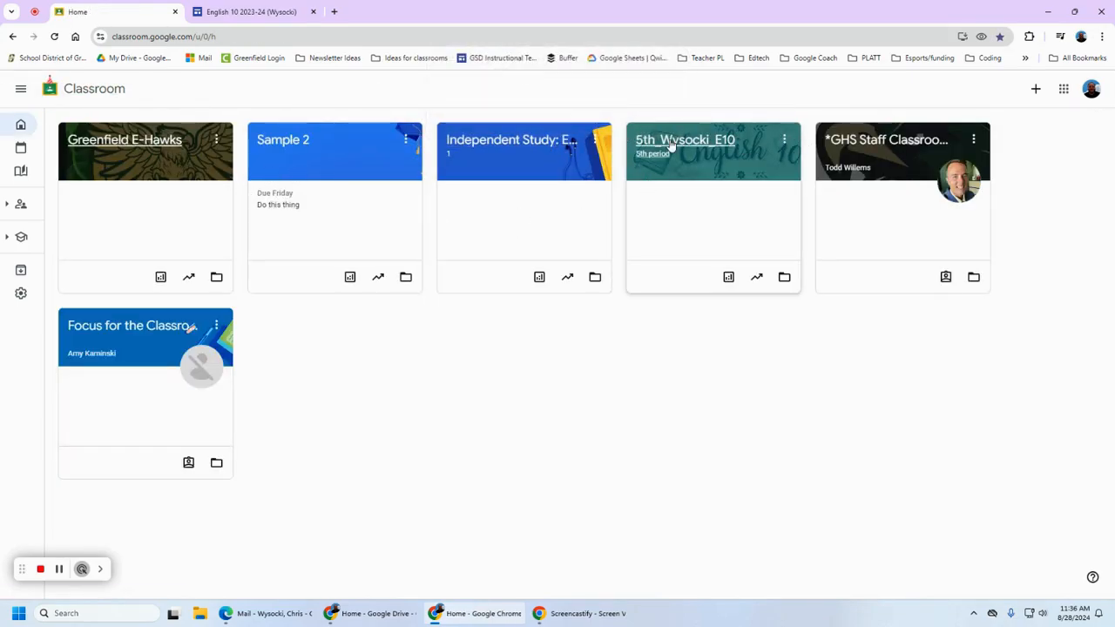
left_click(736, 142)
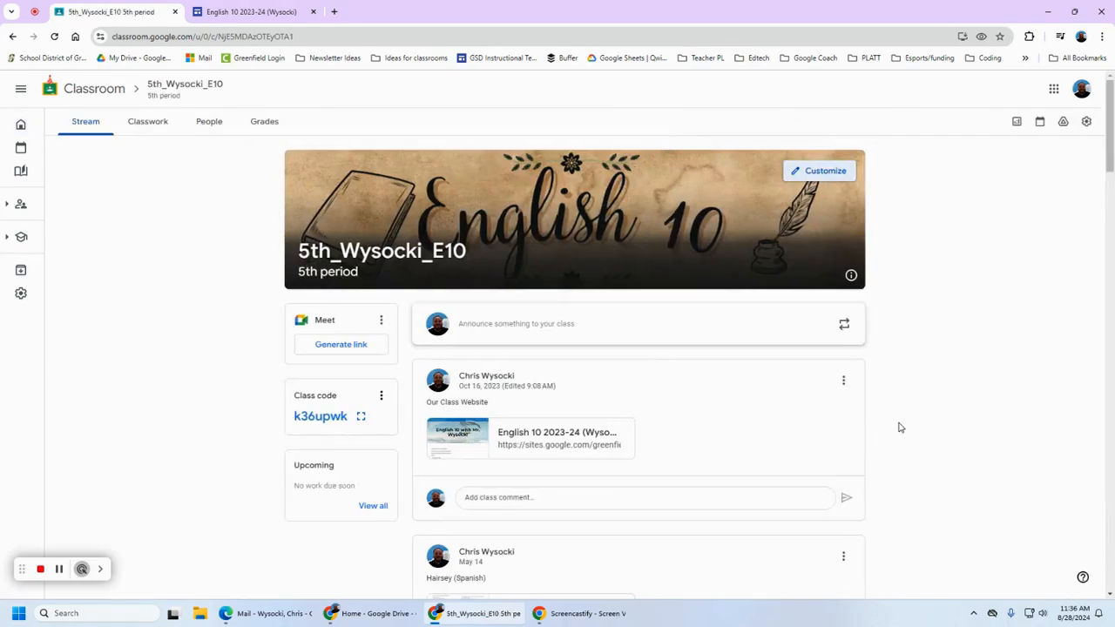
Step: Examine the posts in the 5th period class's Stream down to the oldest one
scroll(900, 428, "down", 5)
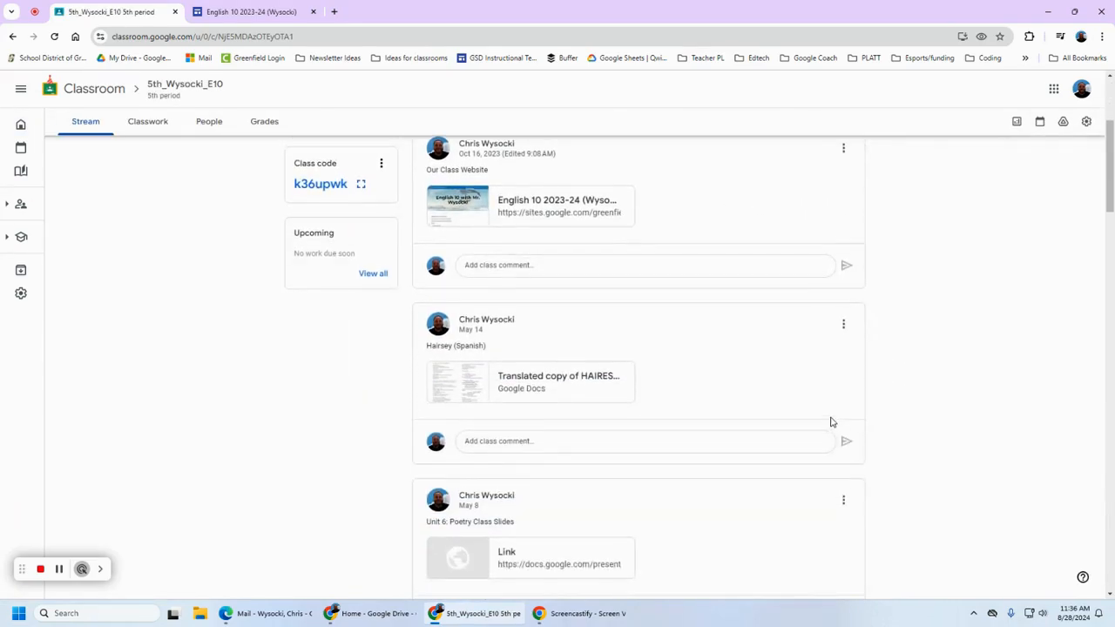
scroll(817, 422, "down", 8)
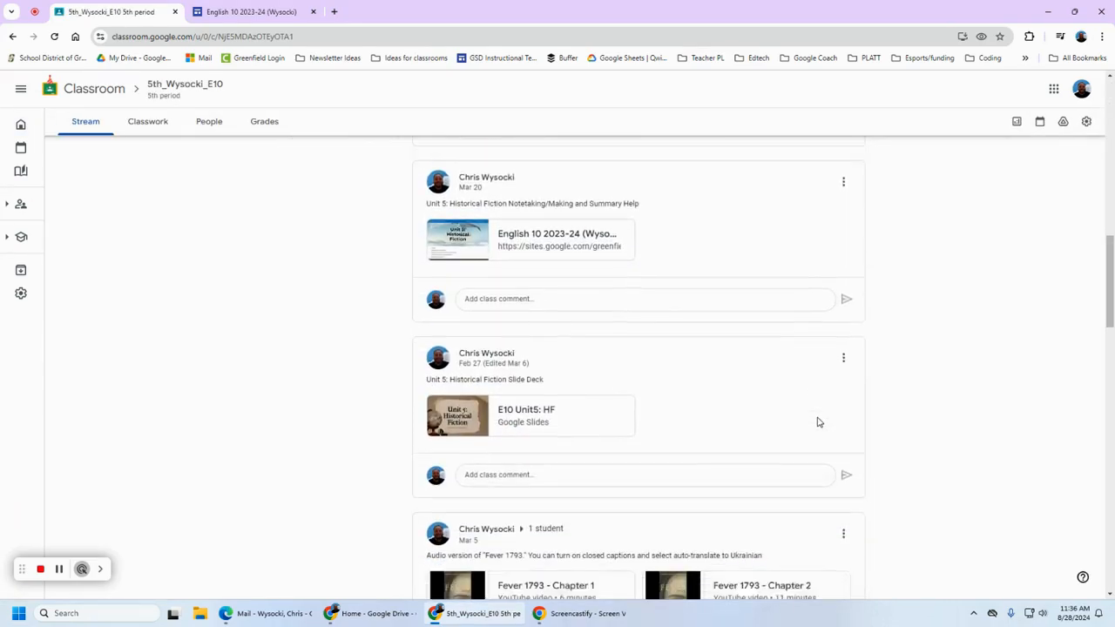
scroll(817, 422, "down", 8)
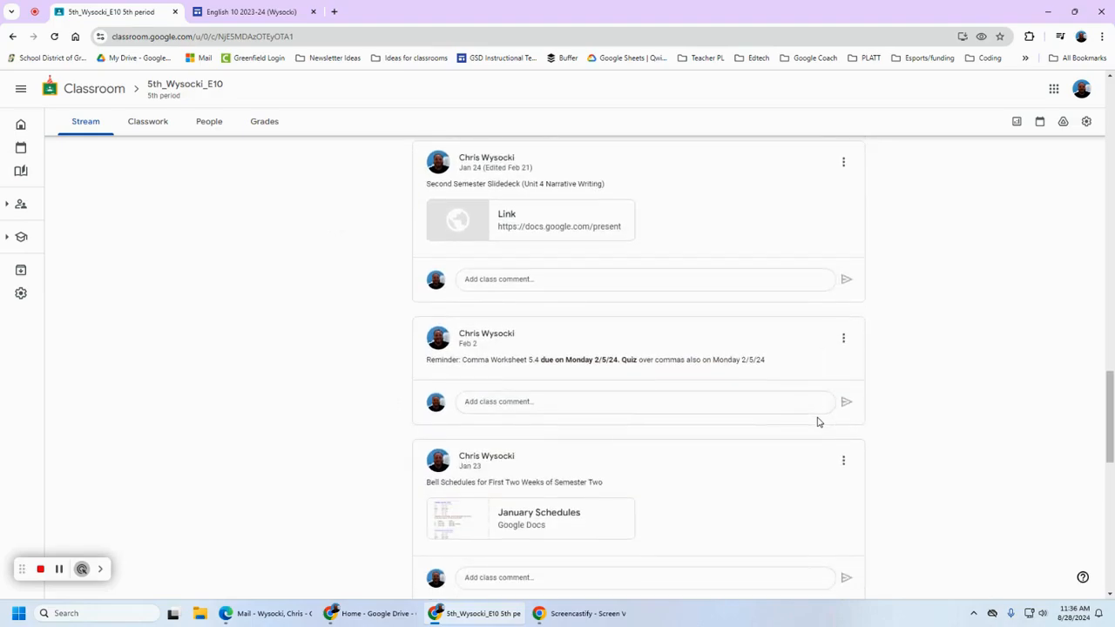
scroll(817, 423, "down", 5)
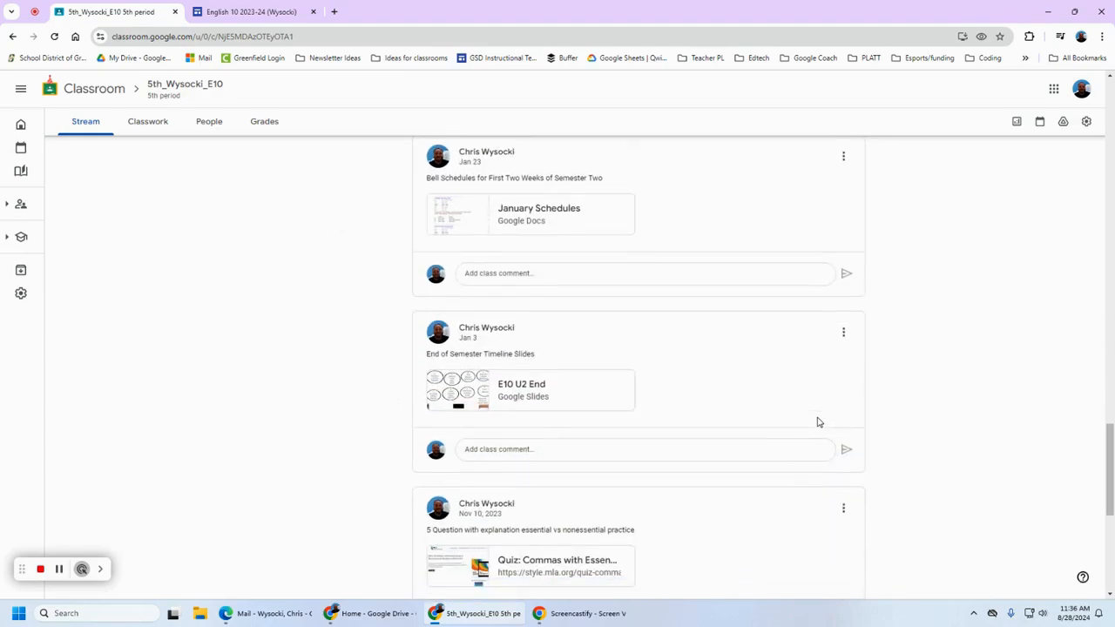
scroll(817, 423, "down", 2)
scroll(817, 423, "down", 1)
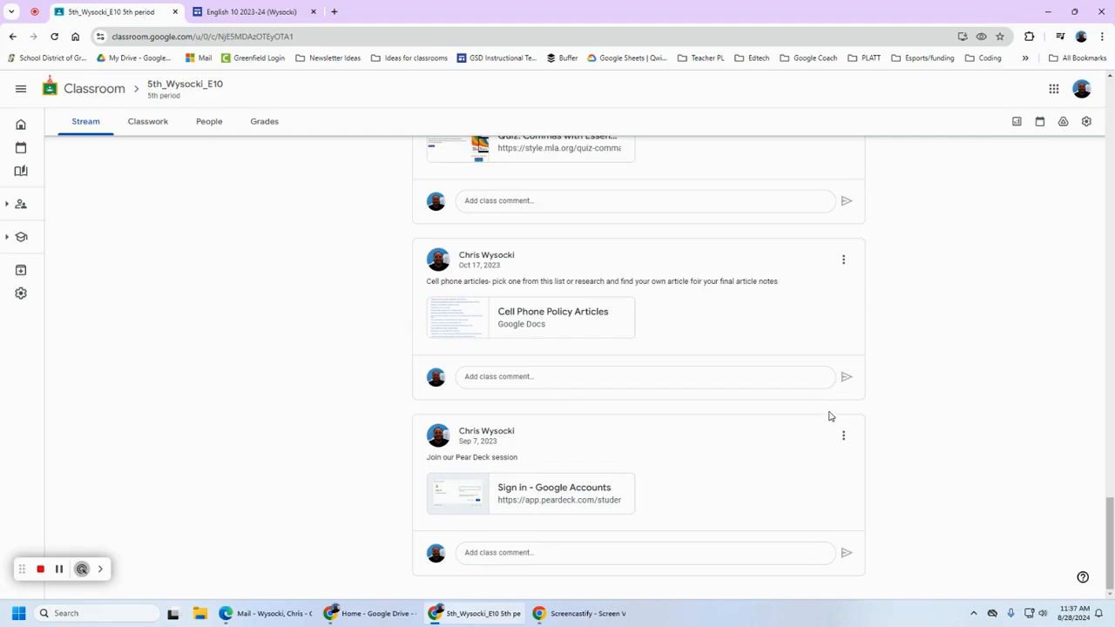
Step: Return to the newest posts in the Stream and display the options for the "Hairsey (Spanish)" post, closing them without choosing one
scroll(813, 430, "up", 10)
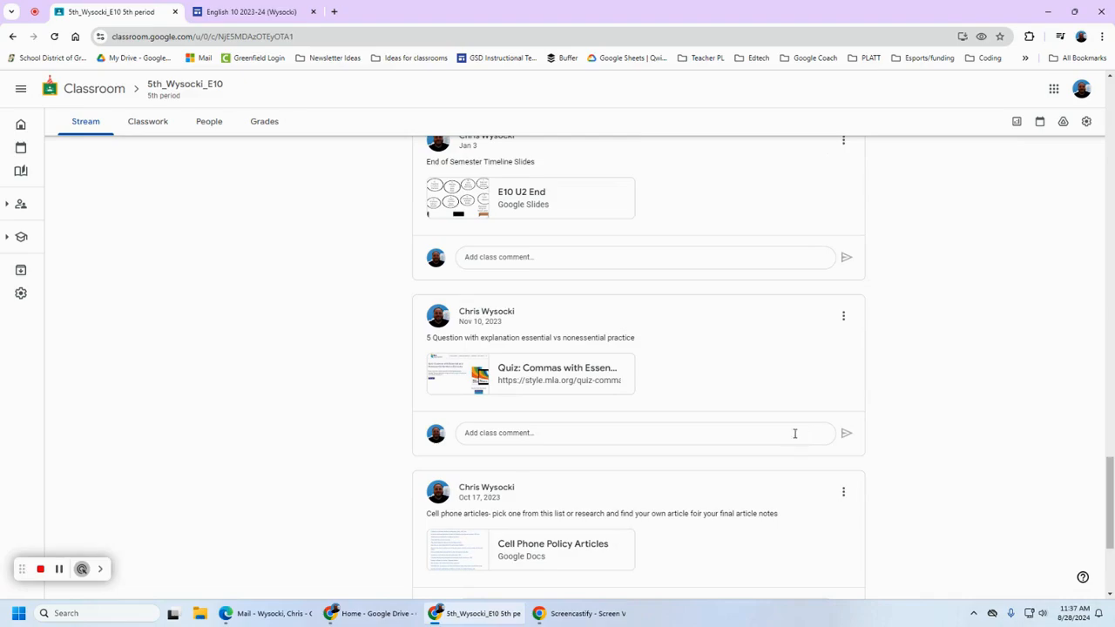
scroll(728, 445, "up", 15)
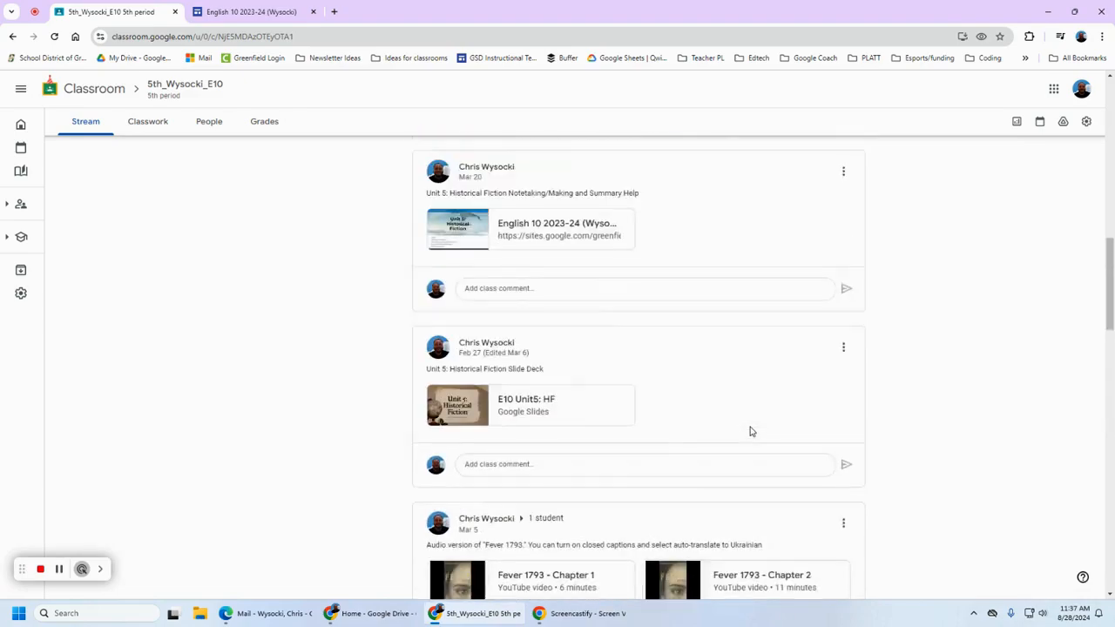
scroll(753, 427, "up", 10)
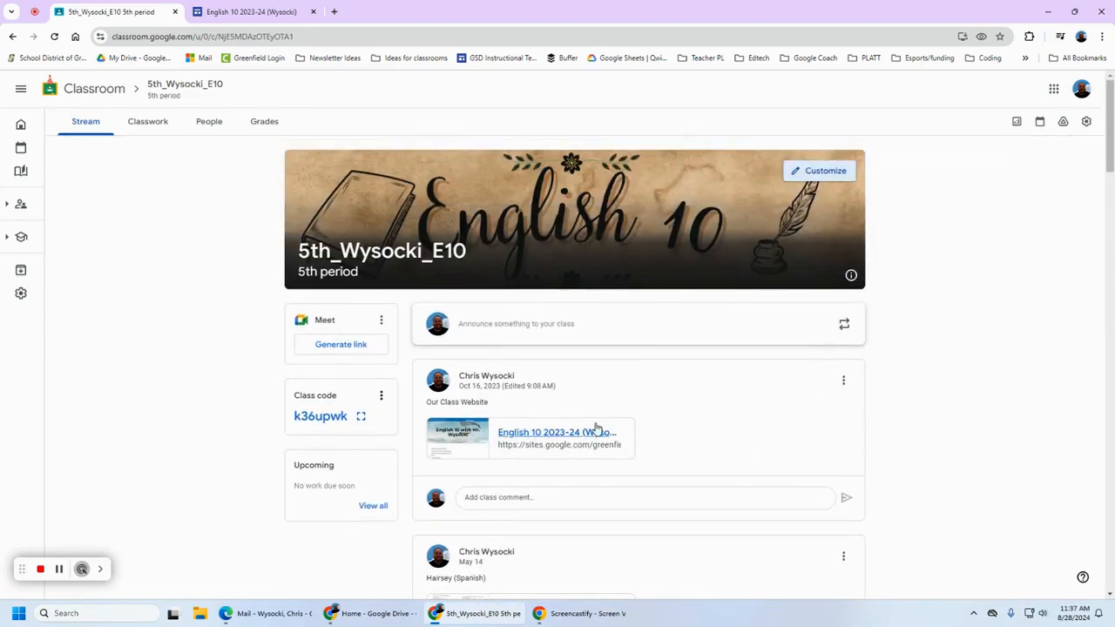
scroll(832, 453, "down", 1)
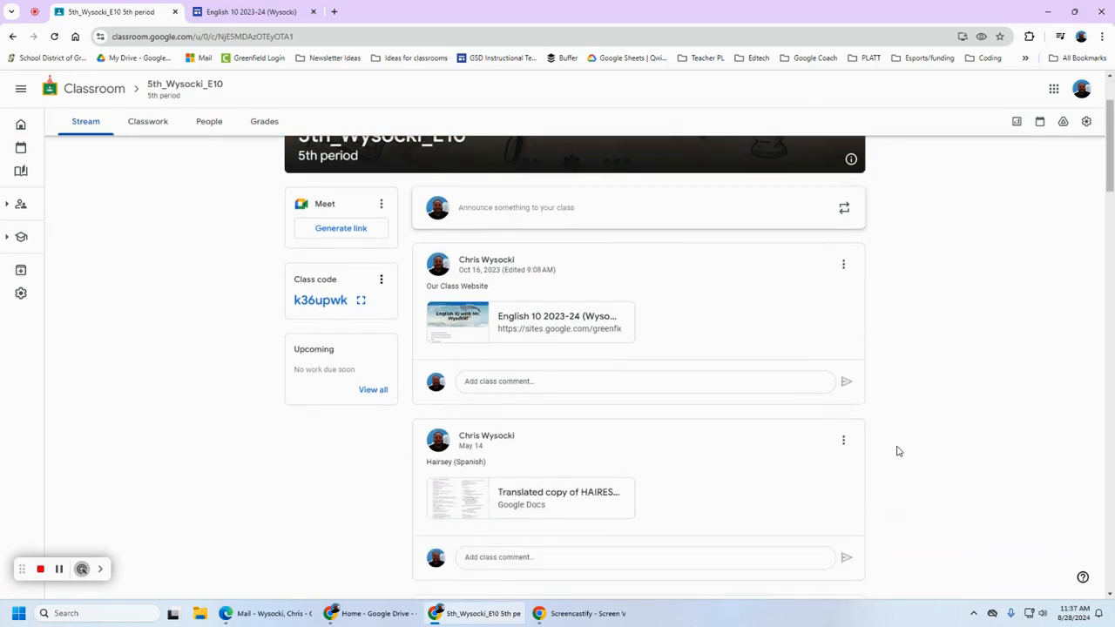
left_click(842, 443)
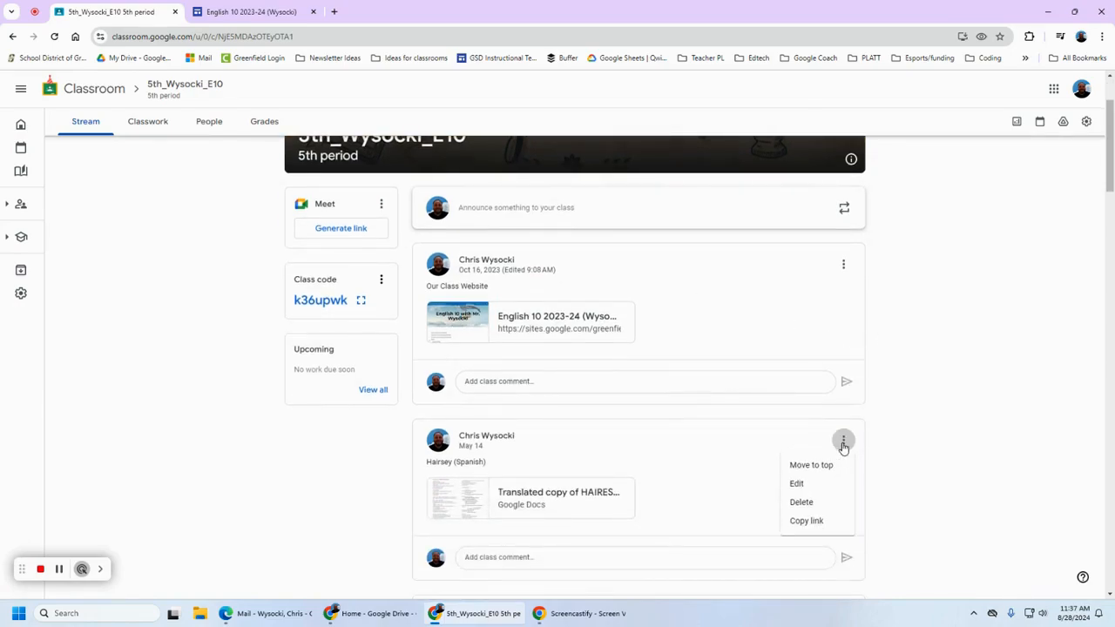
left_click(937, 459)
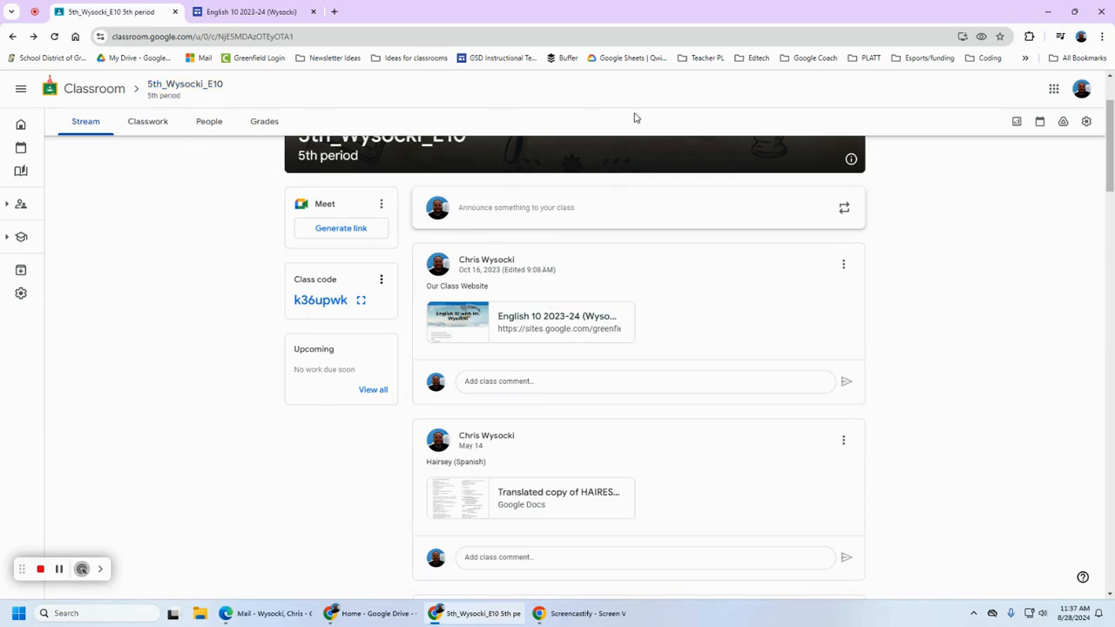
Step: Review the 5th period class's settings for Stream and classwork, Guardian Access, Meet link and Grading, and close them without changes
left_click(1086, 121)
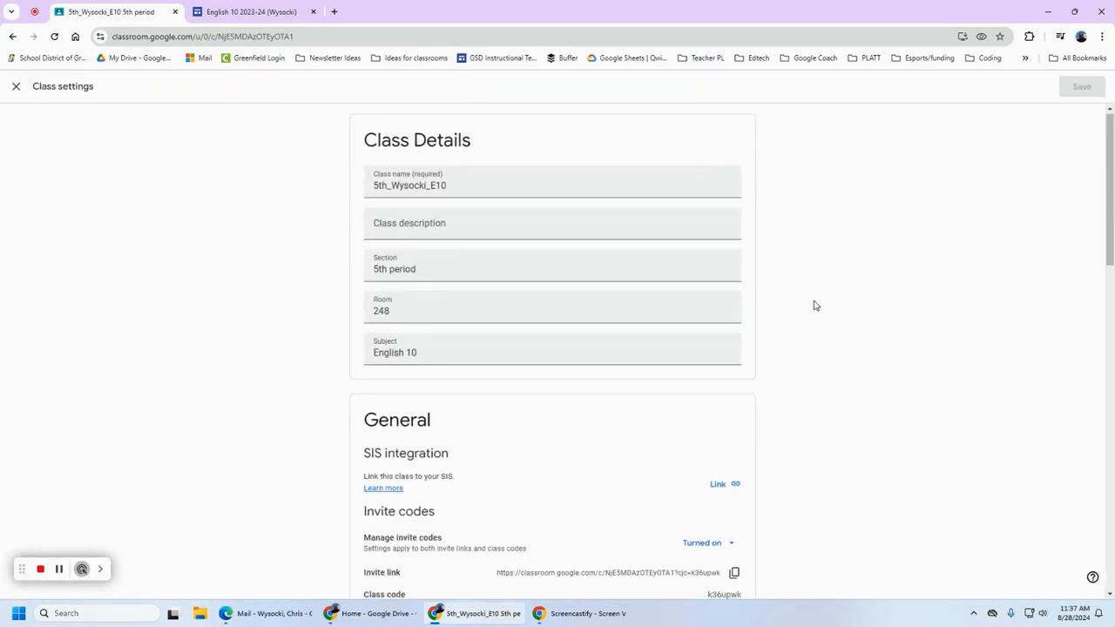
scroll(813, 306, "down", 5)
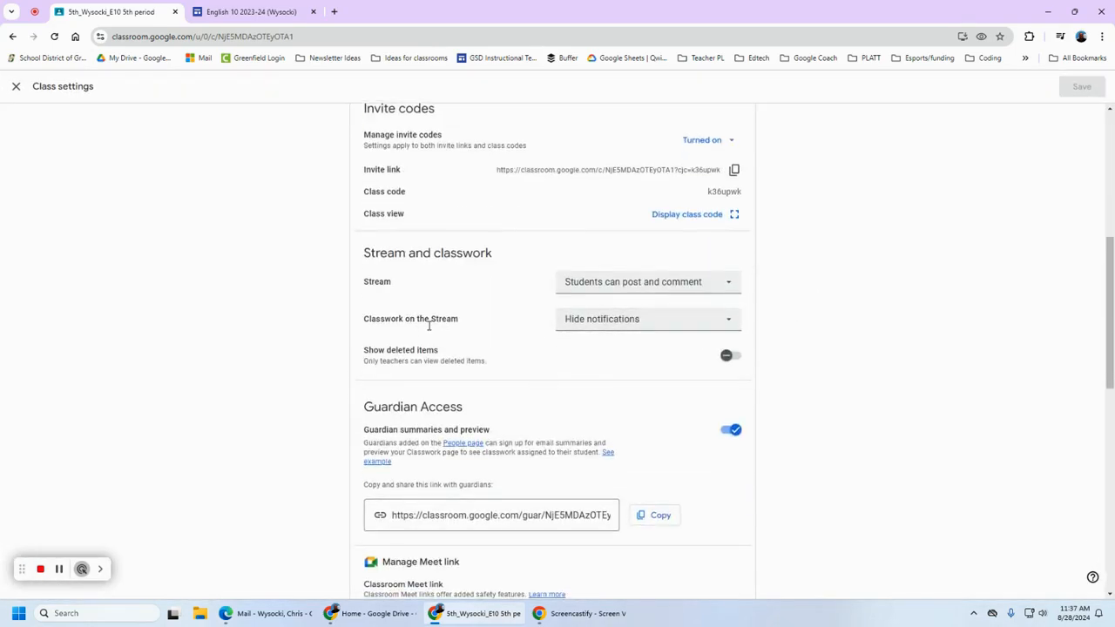
scroll(639, 378, "down", 2)
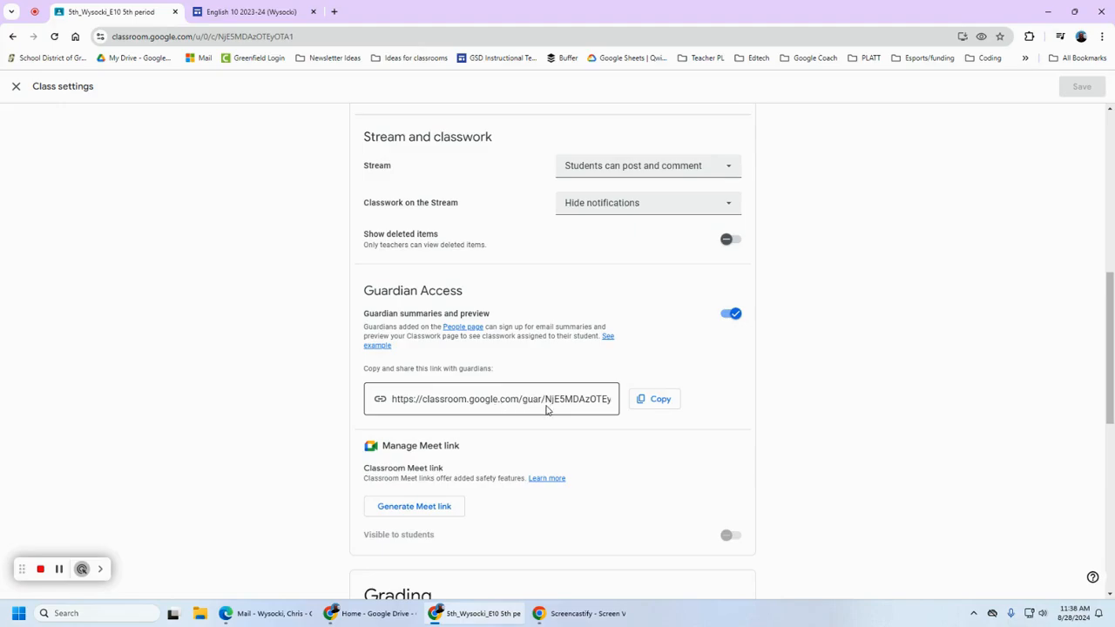
scroll(753, 417, "down", 3)
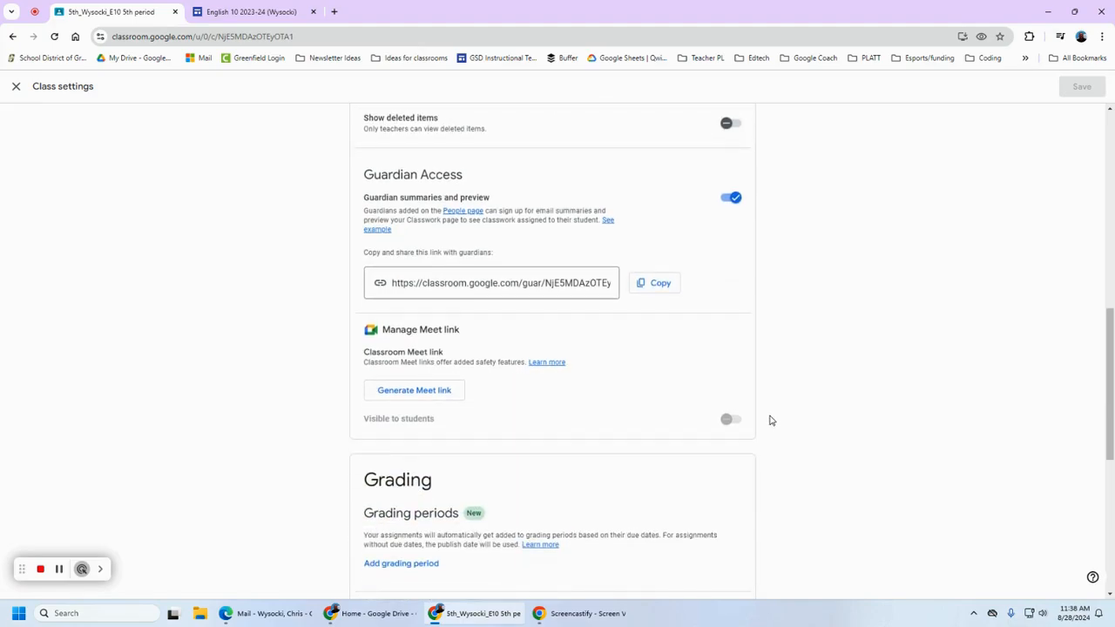
scroll(770, 418, "down", 3)
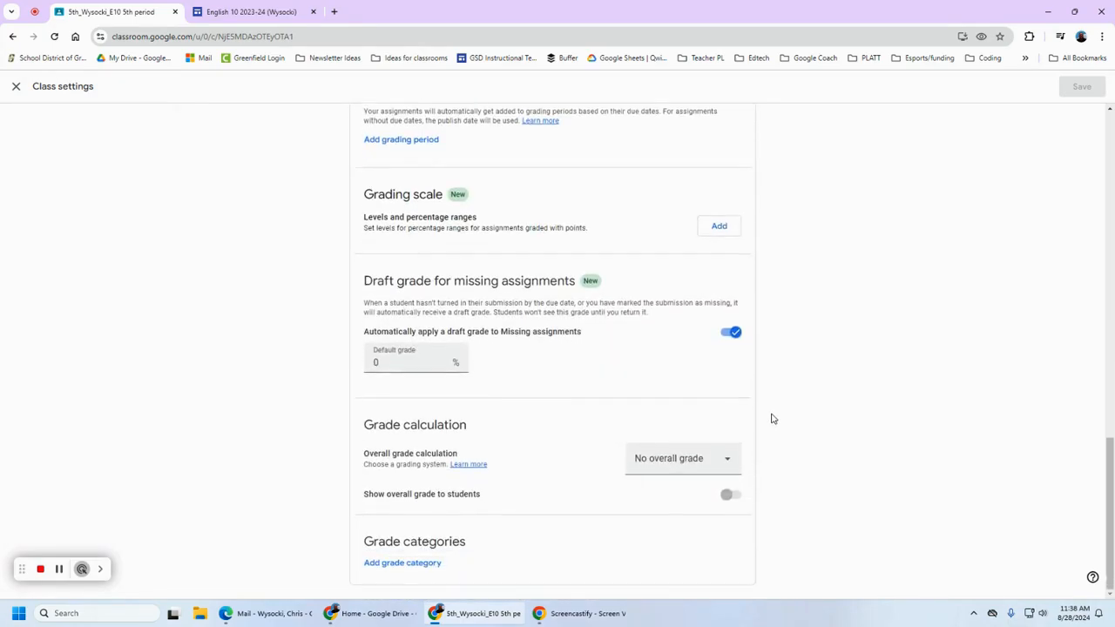
scroll(771, 419, "up", 4)
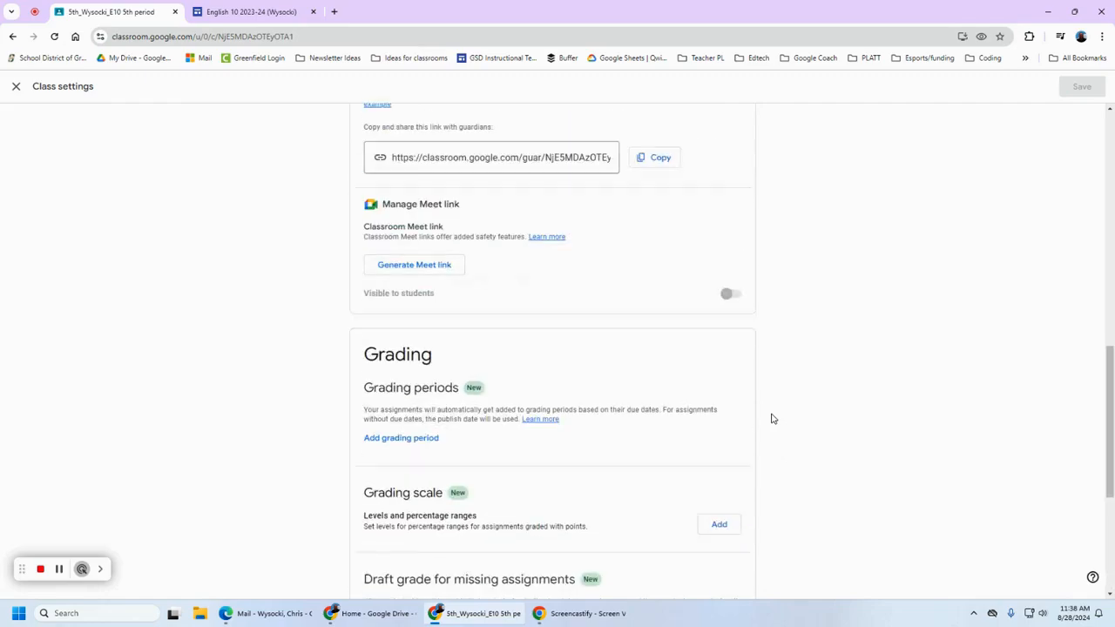
left_click(15, 86)
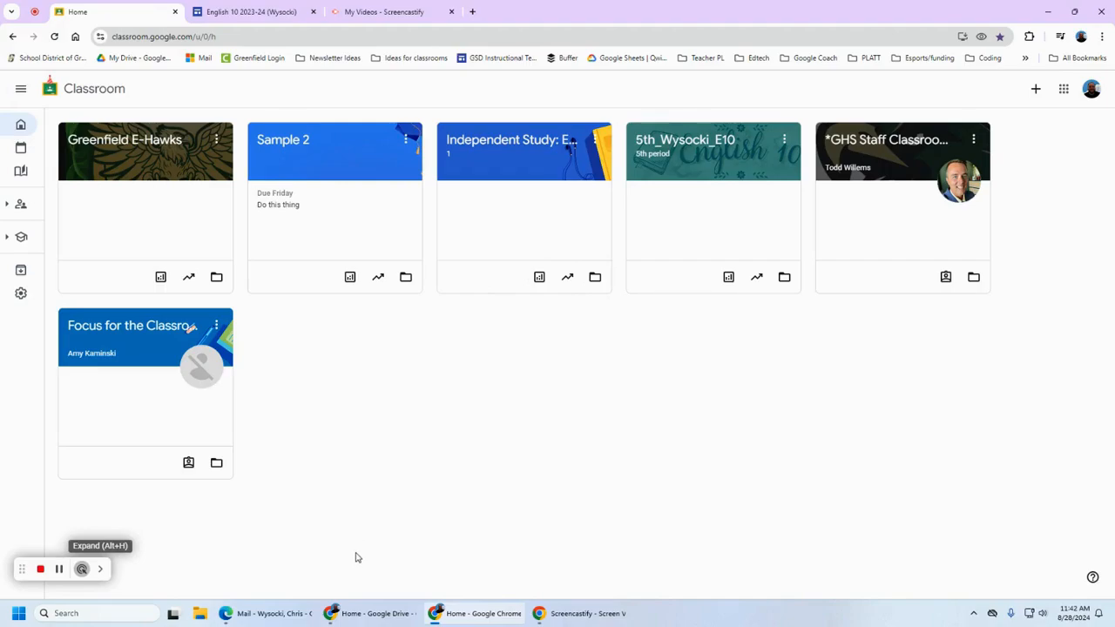
Step: Open the Sample 2 class and view the Groups choices for an announcement's audience, closing them without creating a group
left_click(294, 144)
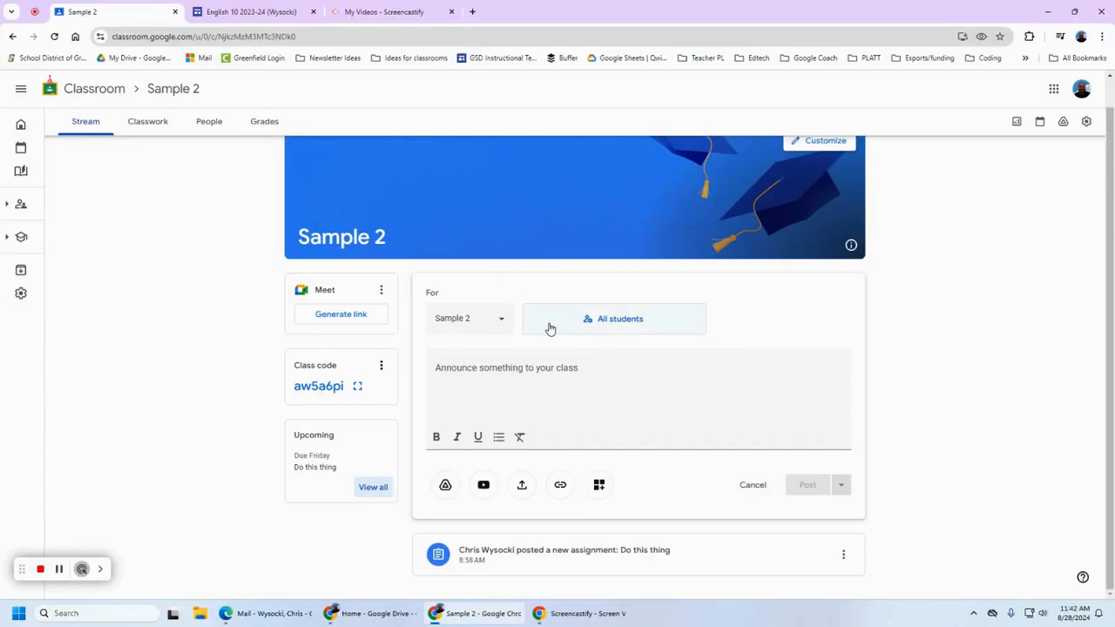
left_click(587, 320)
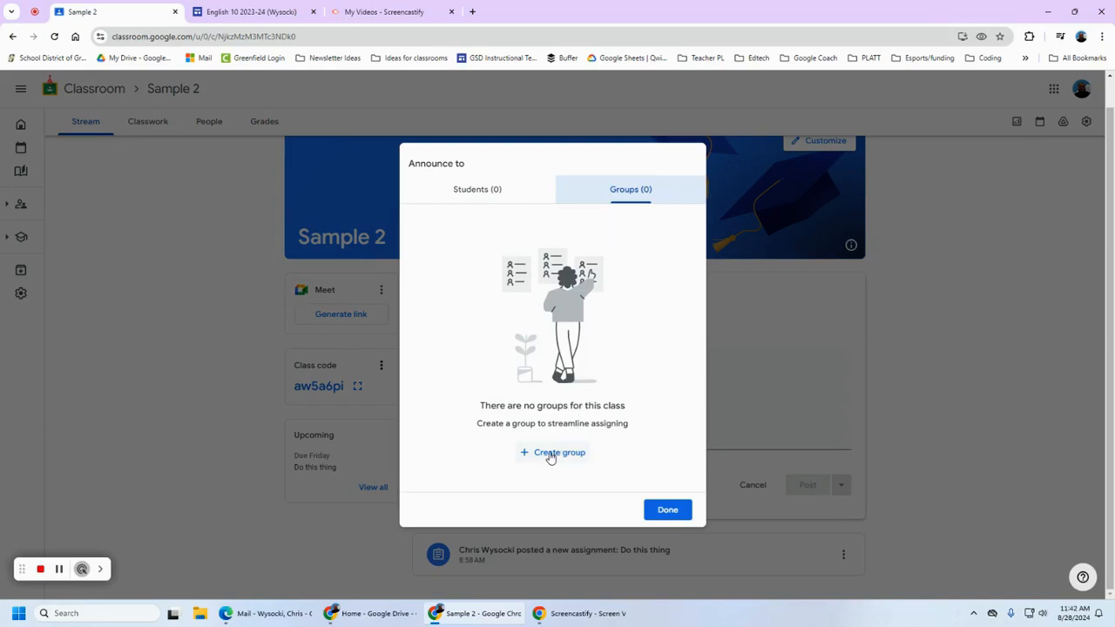
left_click(919, 368)
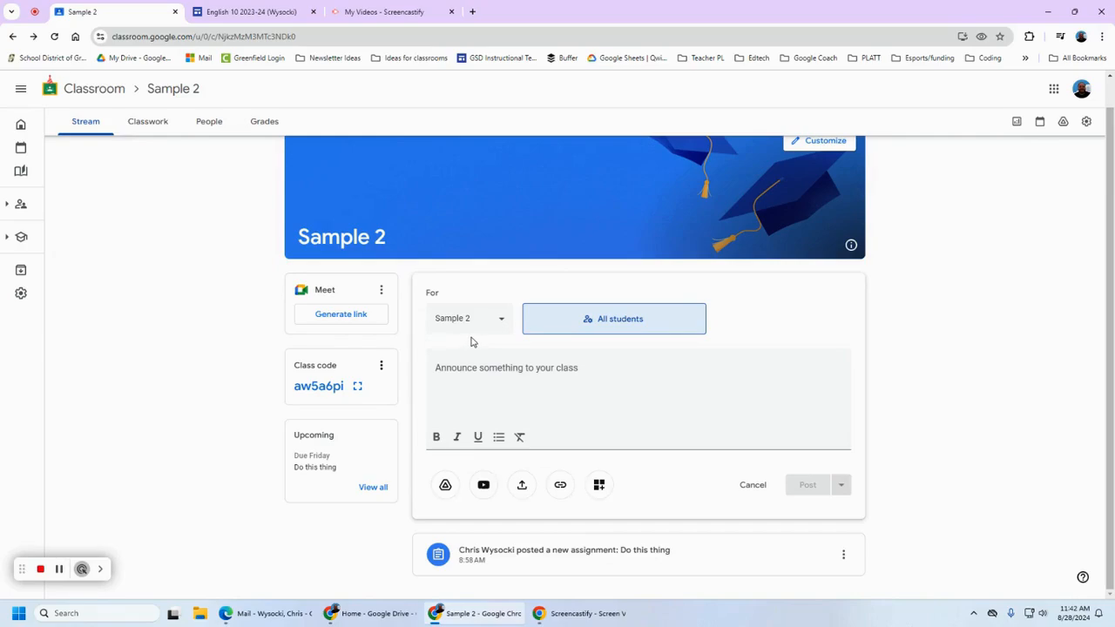
Step: Discard the unposted announcement draft and start a new assignment in Sample 2's Classwork
left_click(164, 121)
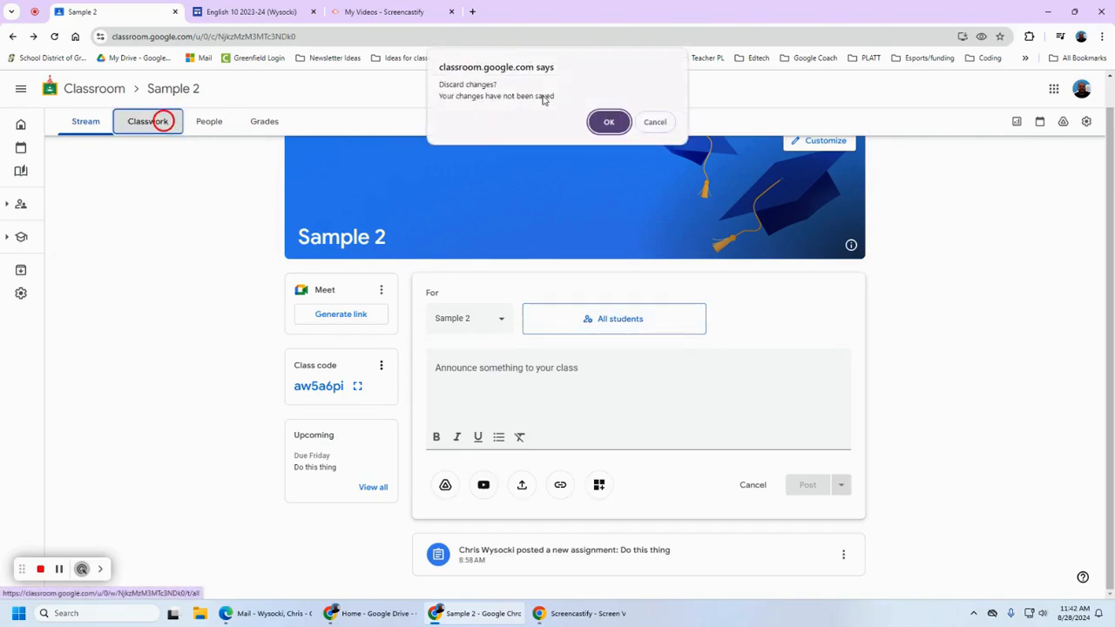
left_click(605, 121)
left_click(410, 165)
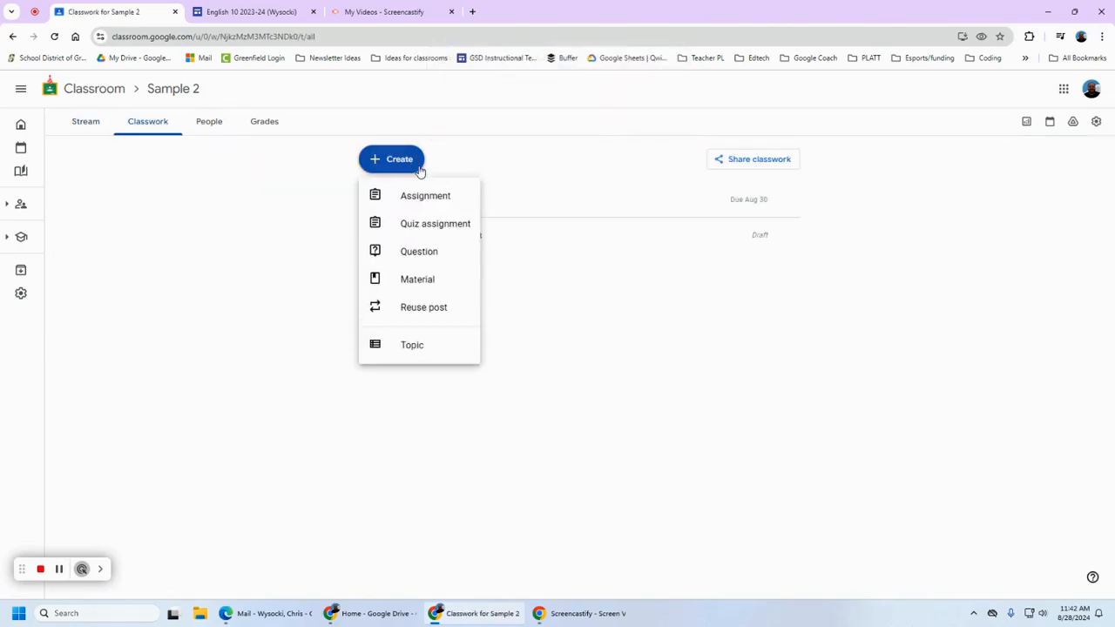
left_click(429, 195)
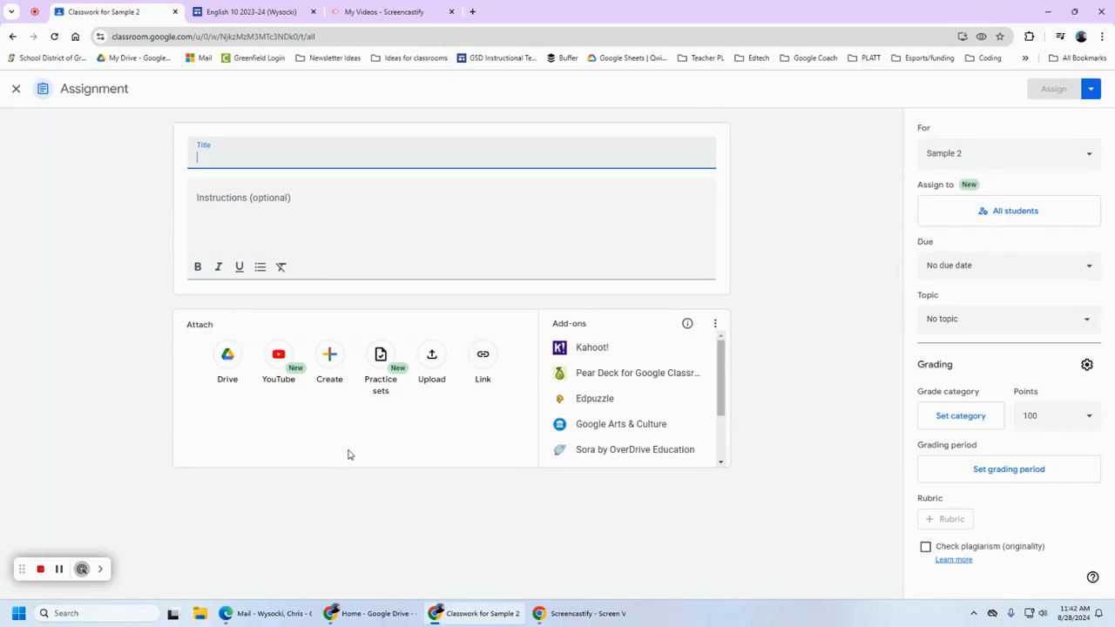
Step: View the practice sets and own YouTube video activities available to attach, and close the assignment without attaching any
left_click(379, 357)
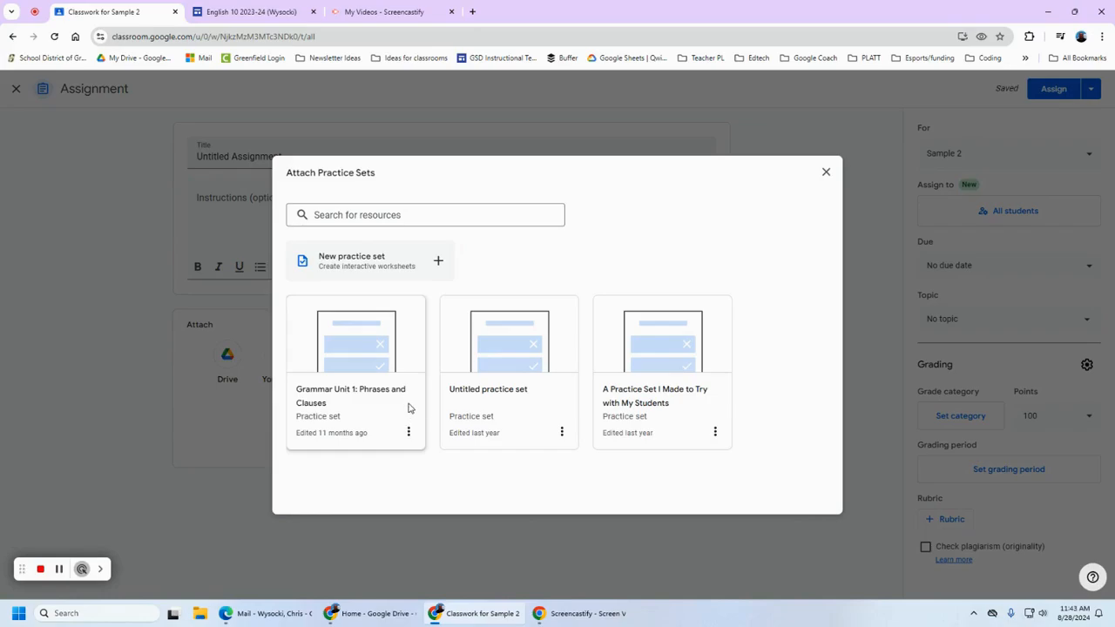
left_click(826, 171)
left_click(274, 369)
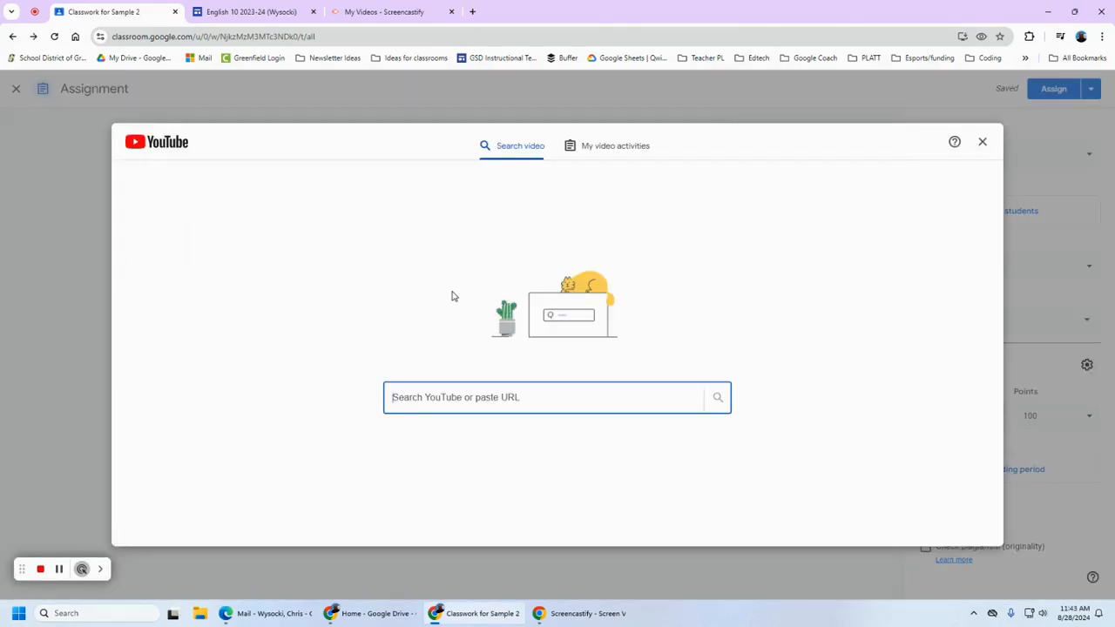
left_click(595, 152)
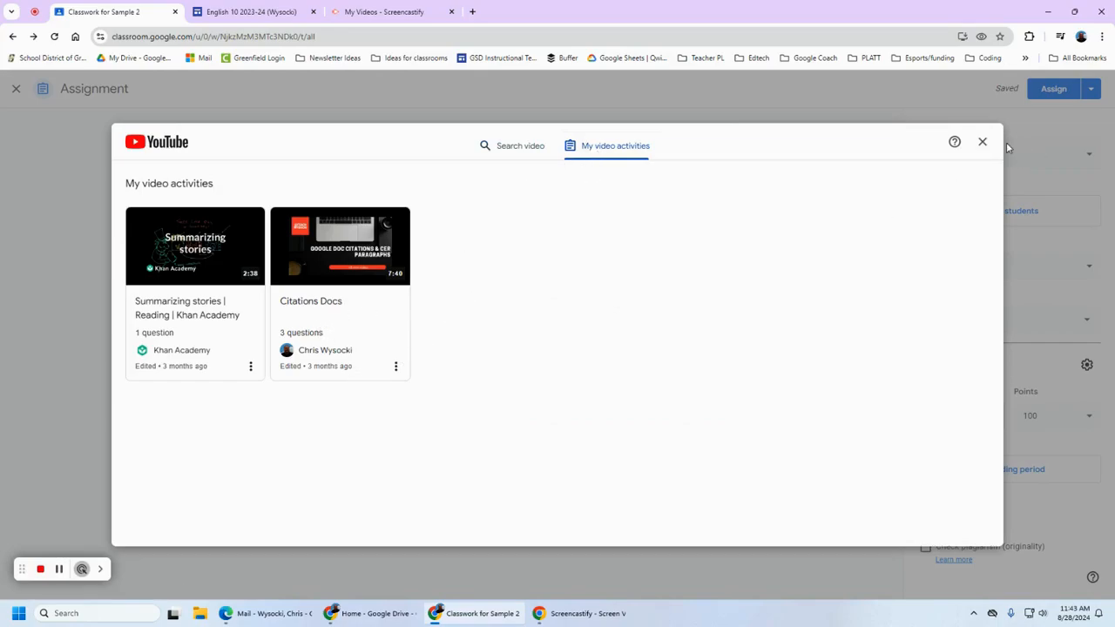
left_click(984, 143)
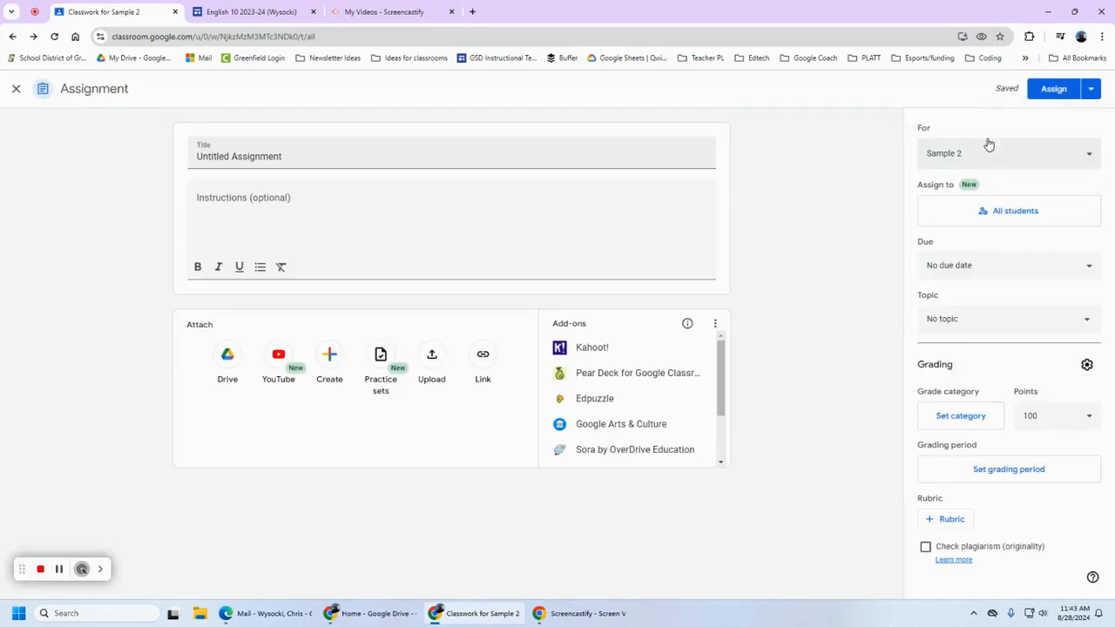
left_click(15, 89)
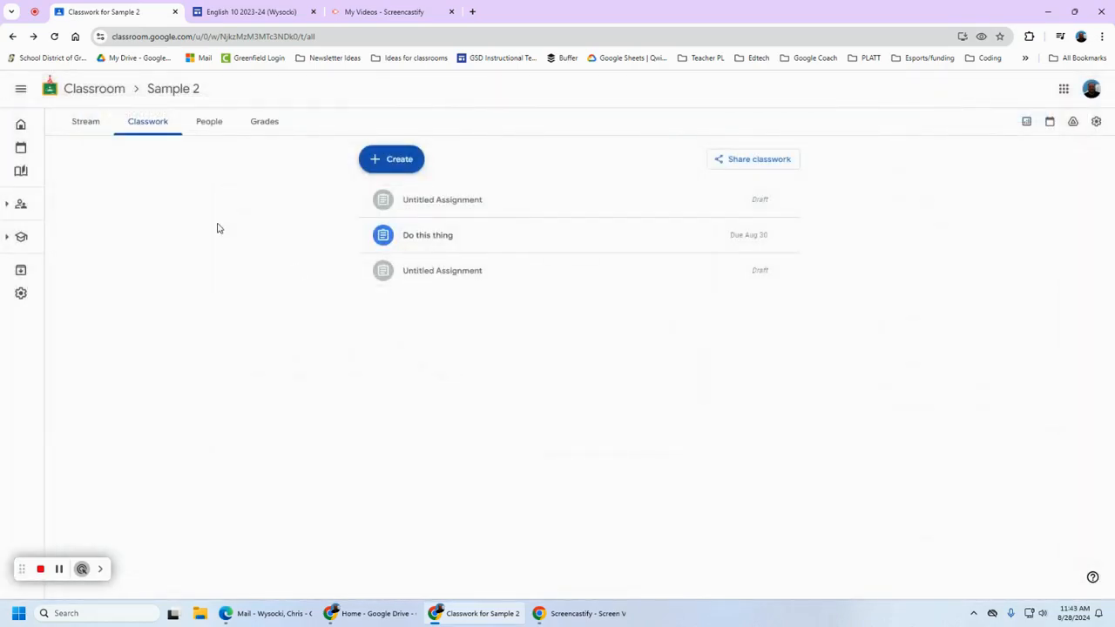
Step: View the saved practice sets and video activities in Resources, and return to the class overview
mouse_move(21, 131)
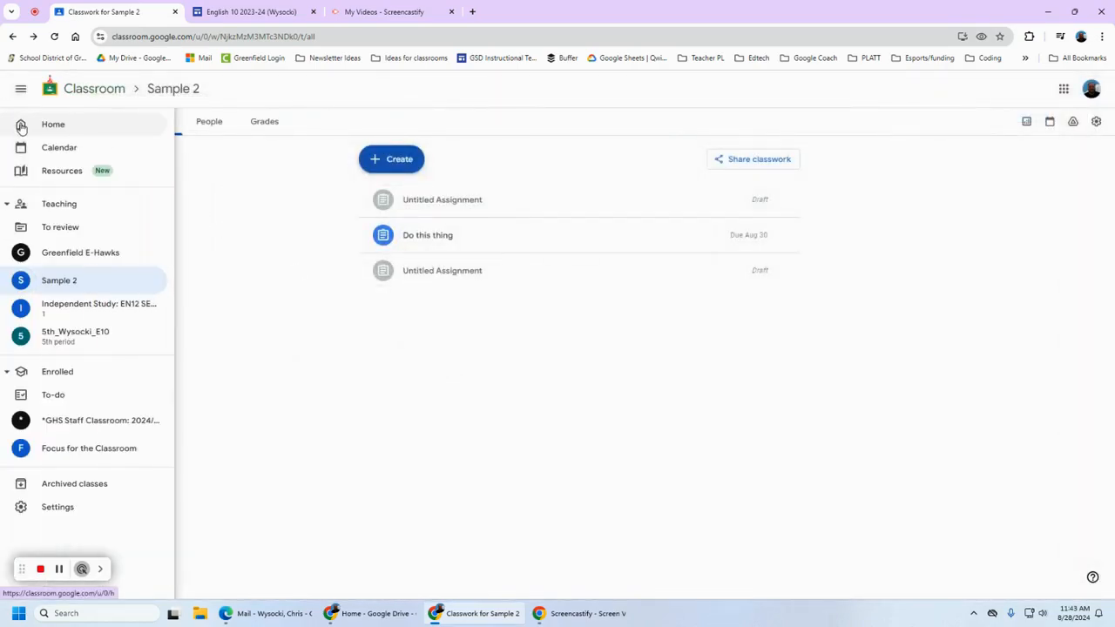
left_click(48, 179)
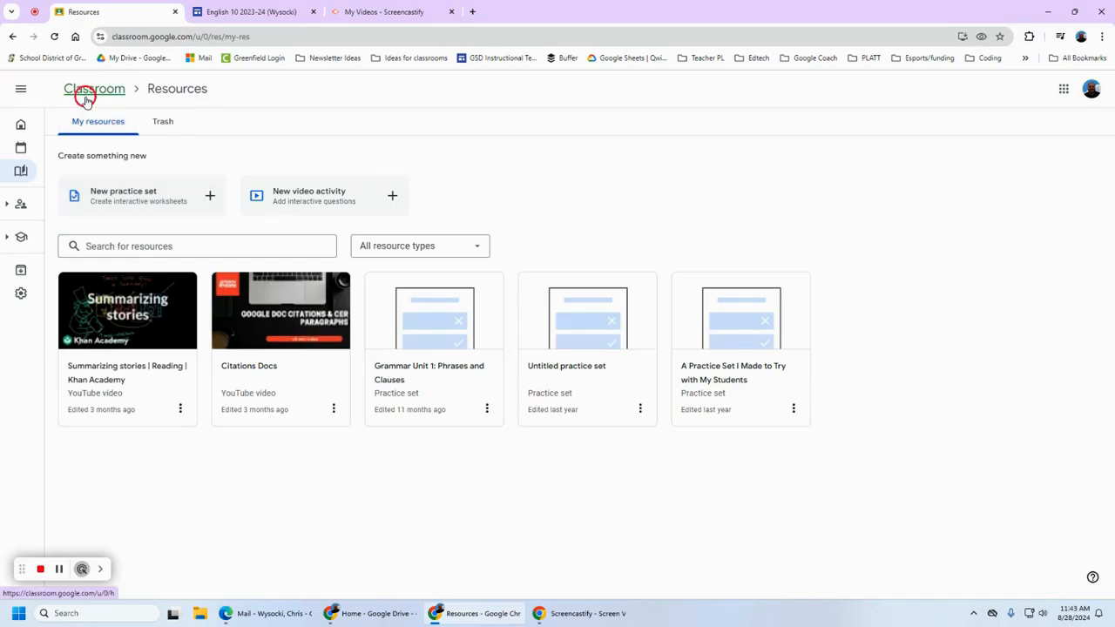
left_click(84, 90)
Step: Open Sample 2 and display its People page with the Teachers and Students sections, discarding the unposted announcement draft
left_click(323, 149)
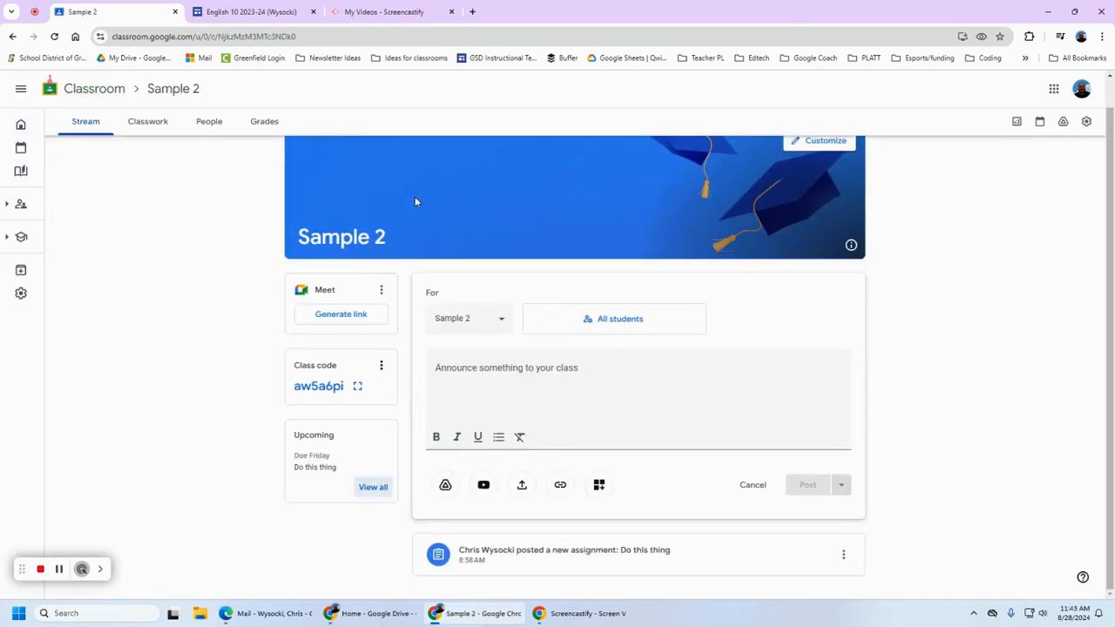
left_click(144, 126)
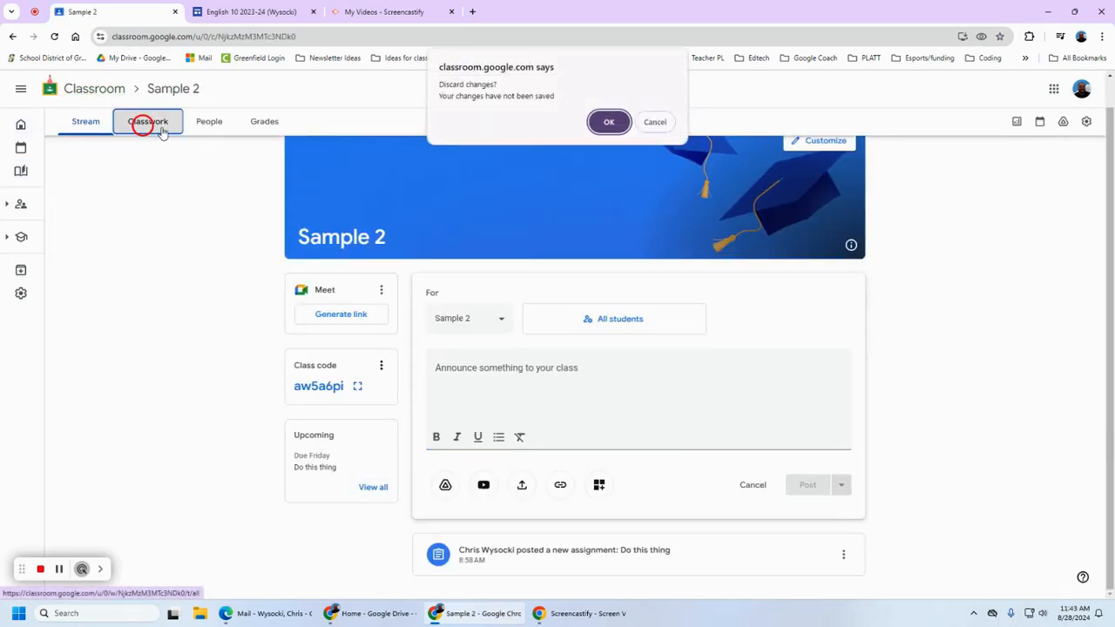
left_click(668, 118)
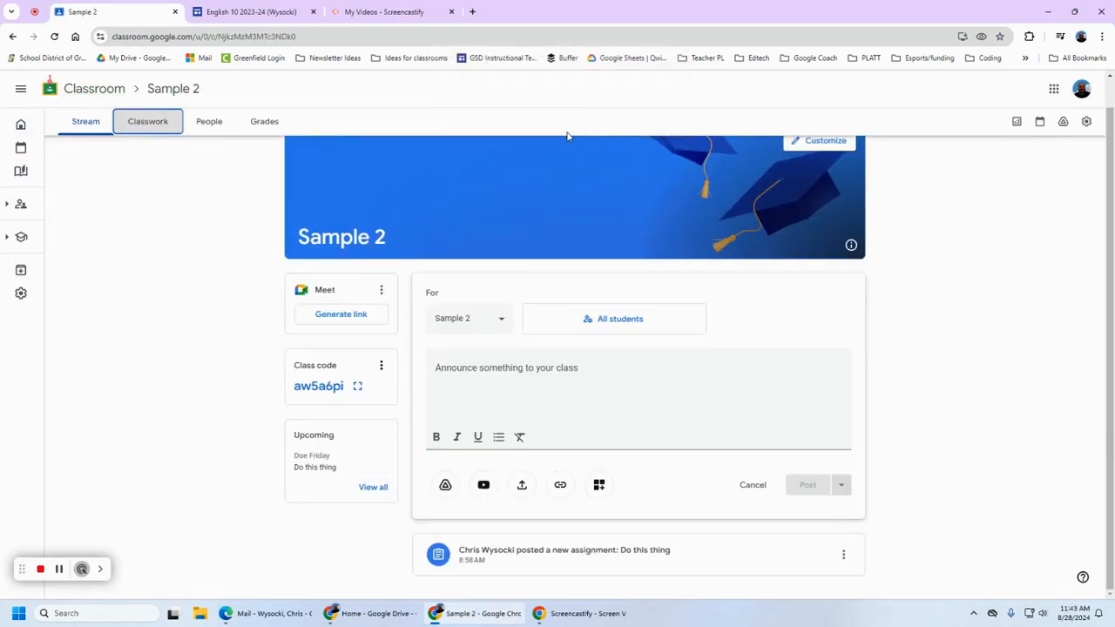
left_click(217, 123)
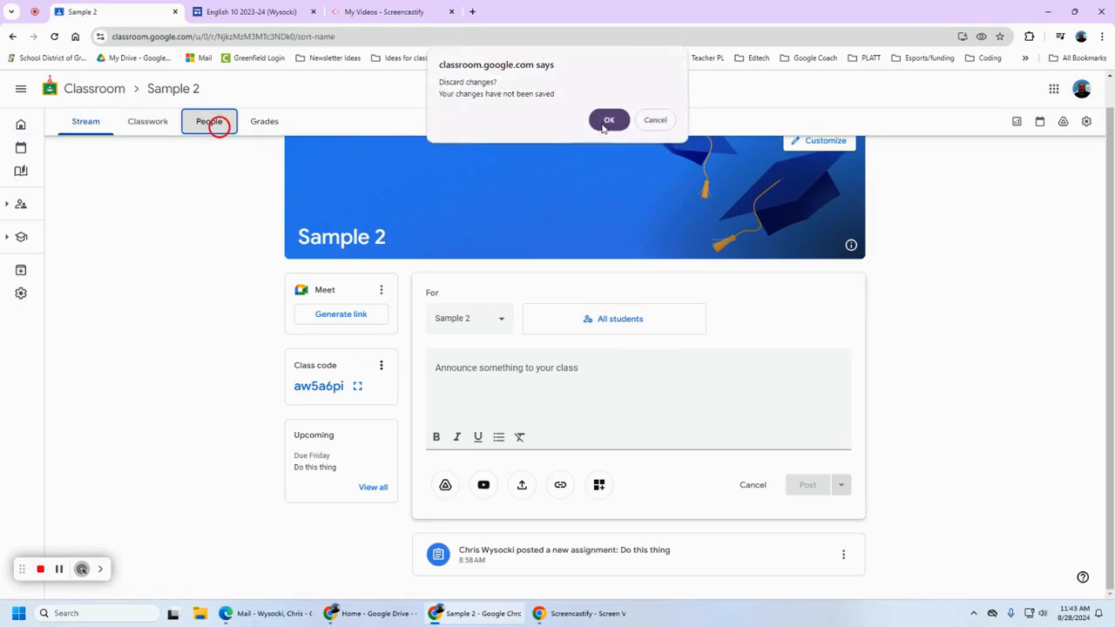
left_click(608, 122)
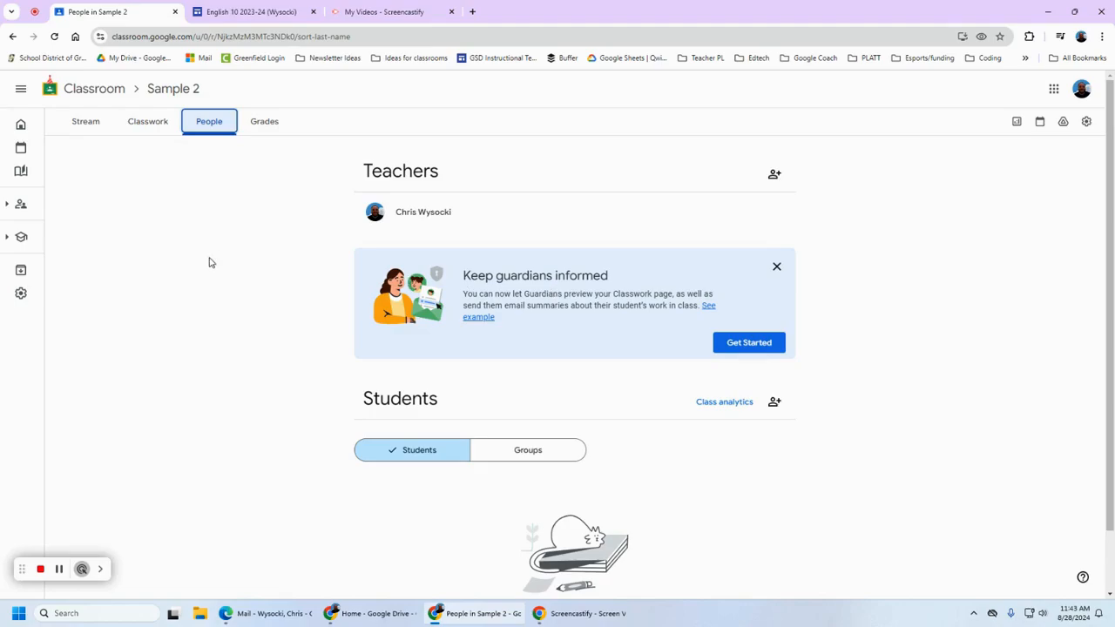
left_click(153, 117)
left_click(204, 124)
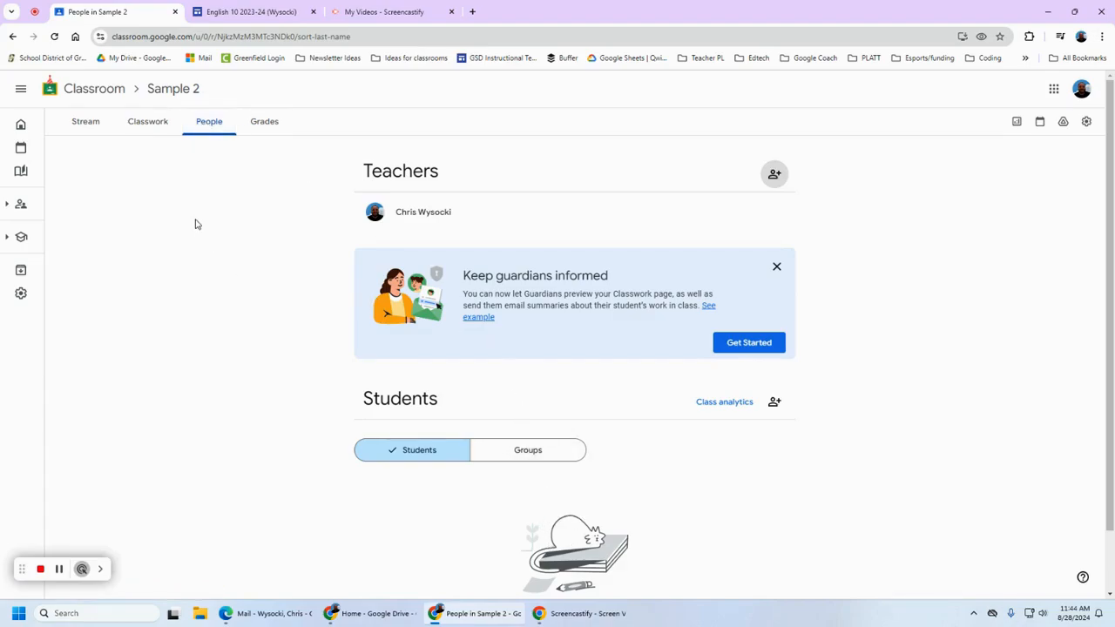
Step: Open the class's Google Calendar in a new tab, and return to Sample 2 to display its Classwork page
left_click(1042, 126)
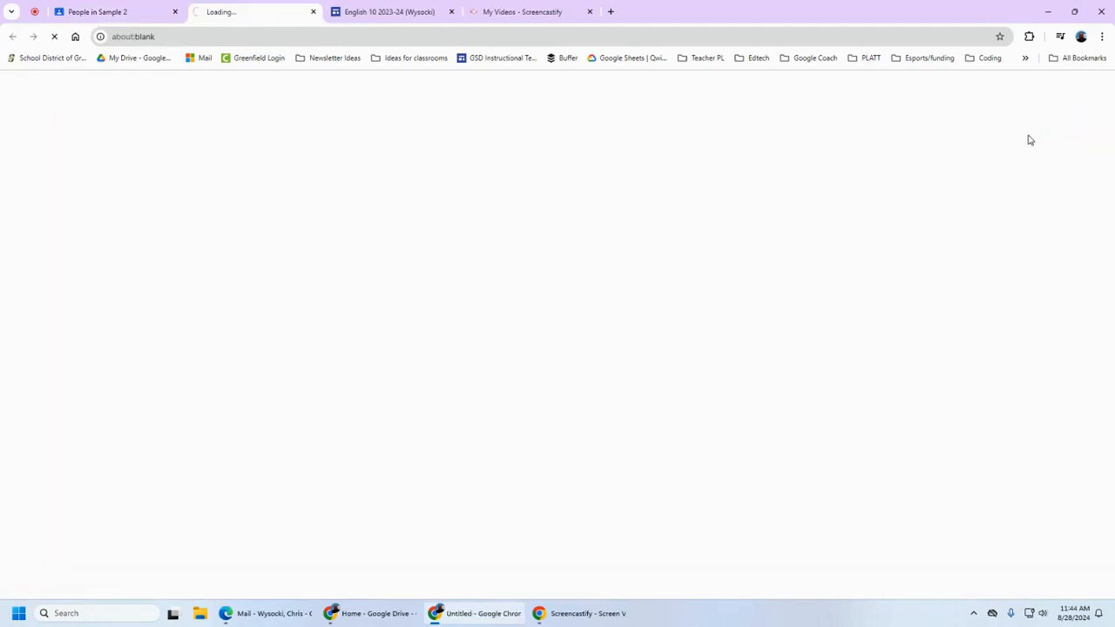
left_click(81, 16)
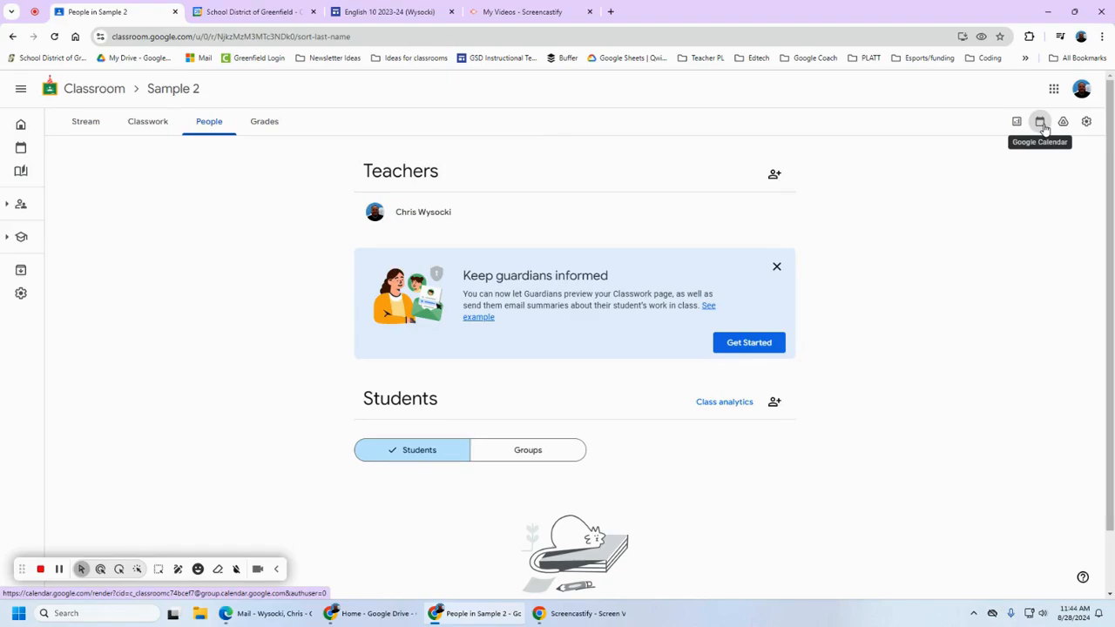
left_click(150, 127)
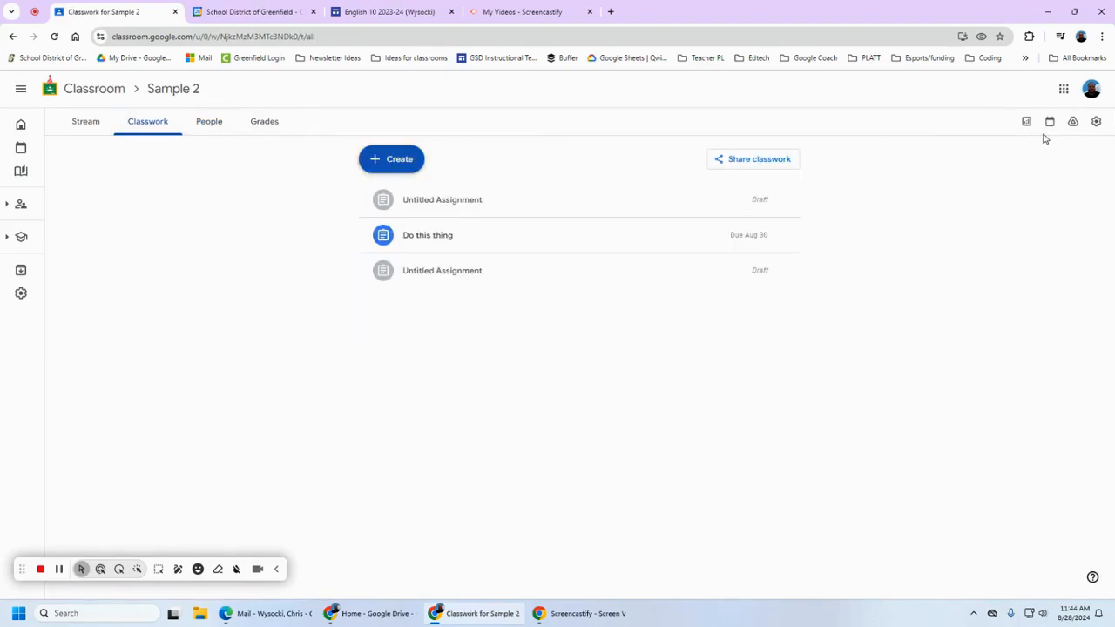
Step: View Sample 2's Stream and its Google Calendar, and examine the 3rd period calendar embedded in the English 10 2023-24 class website
left_click(70, 122)
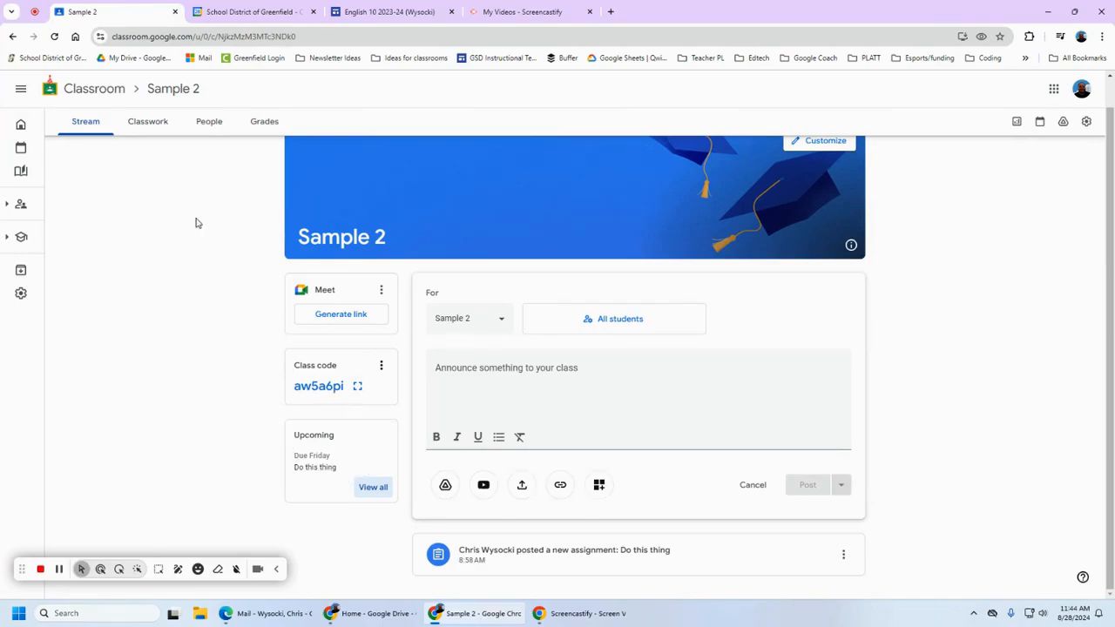
left_click(249, 12)
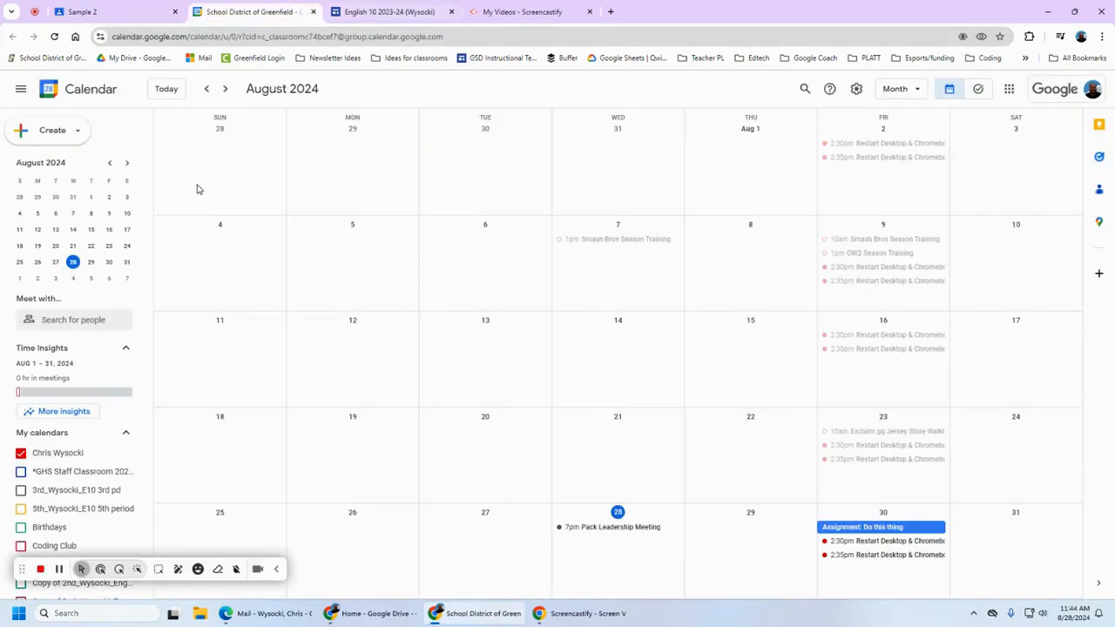
scroll(107, 455, "down", 1)
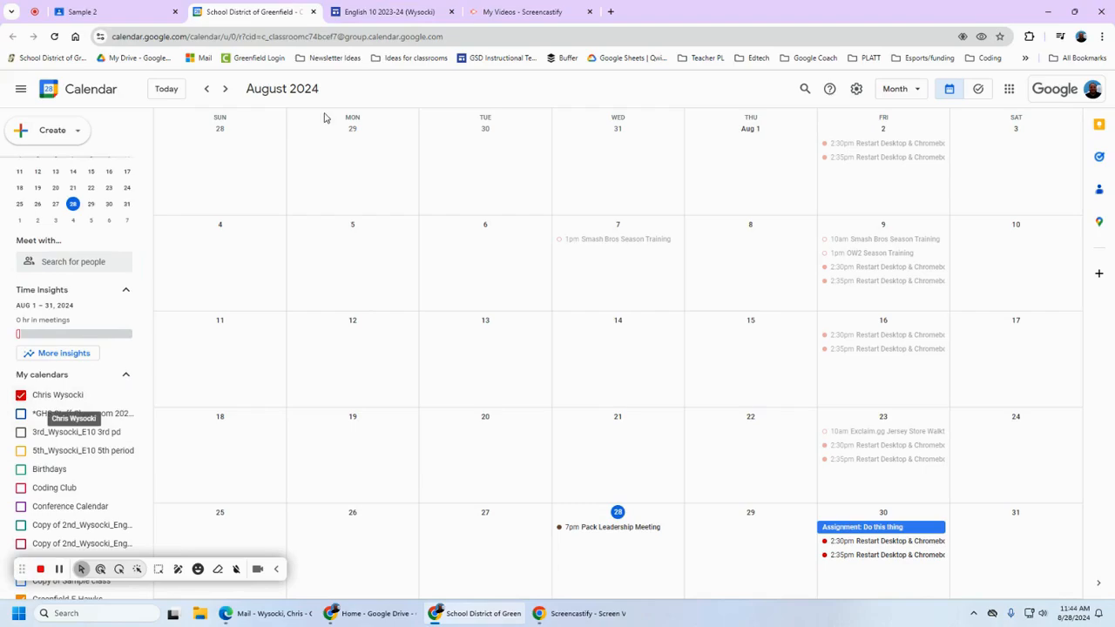
left_click(392, 12)
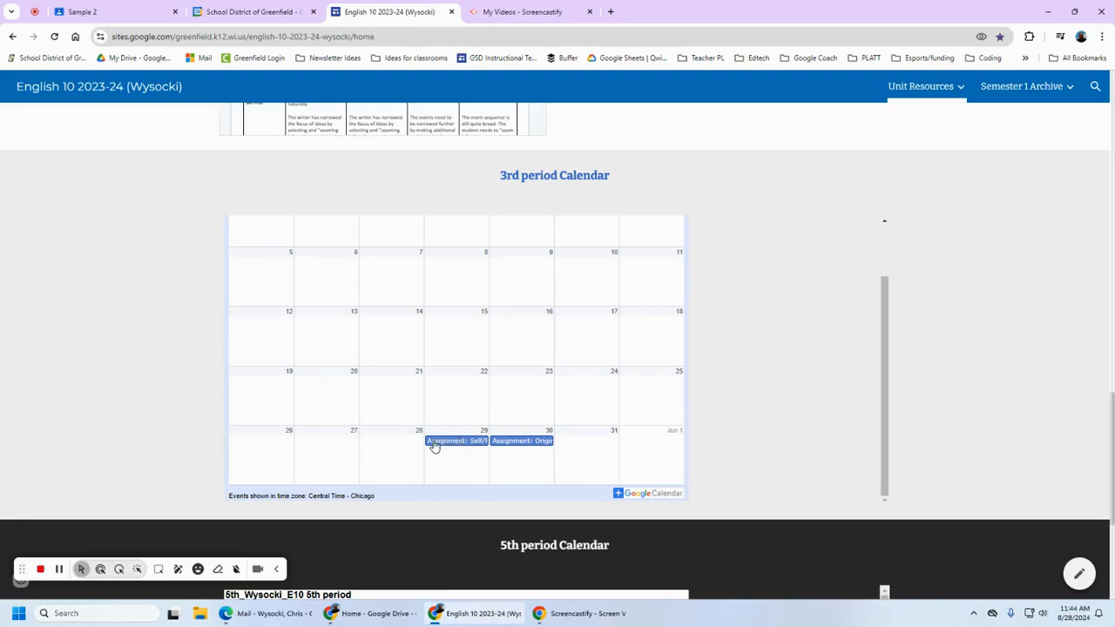
left_click_drag(886, 278, 891, 253)
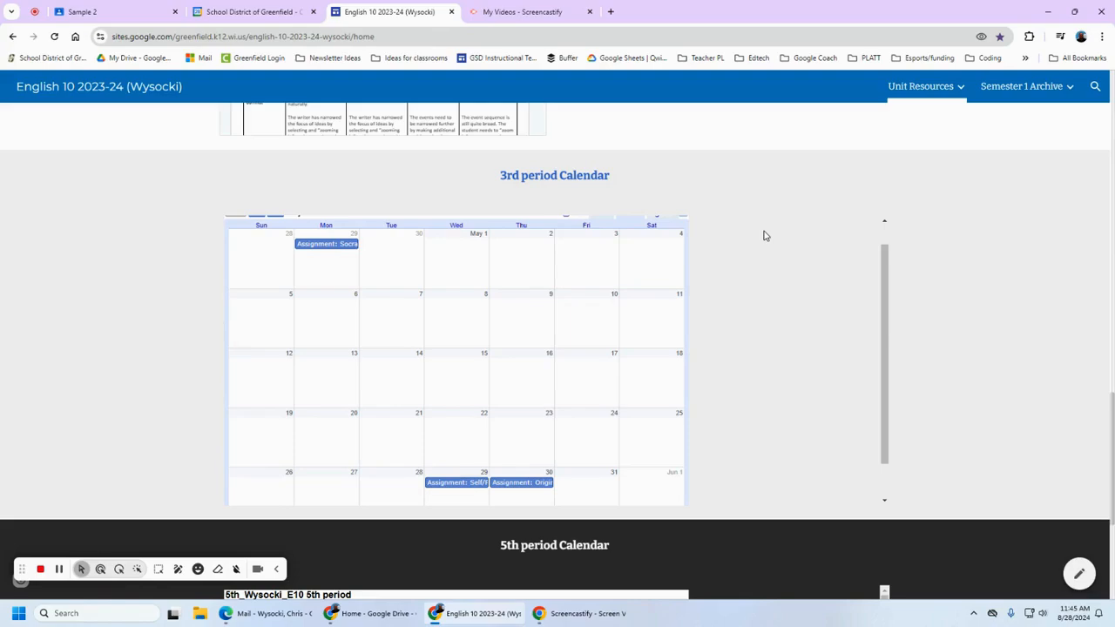
left_click(256, 16)
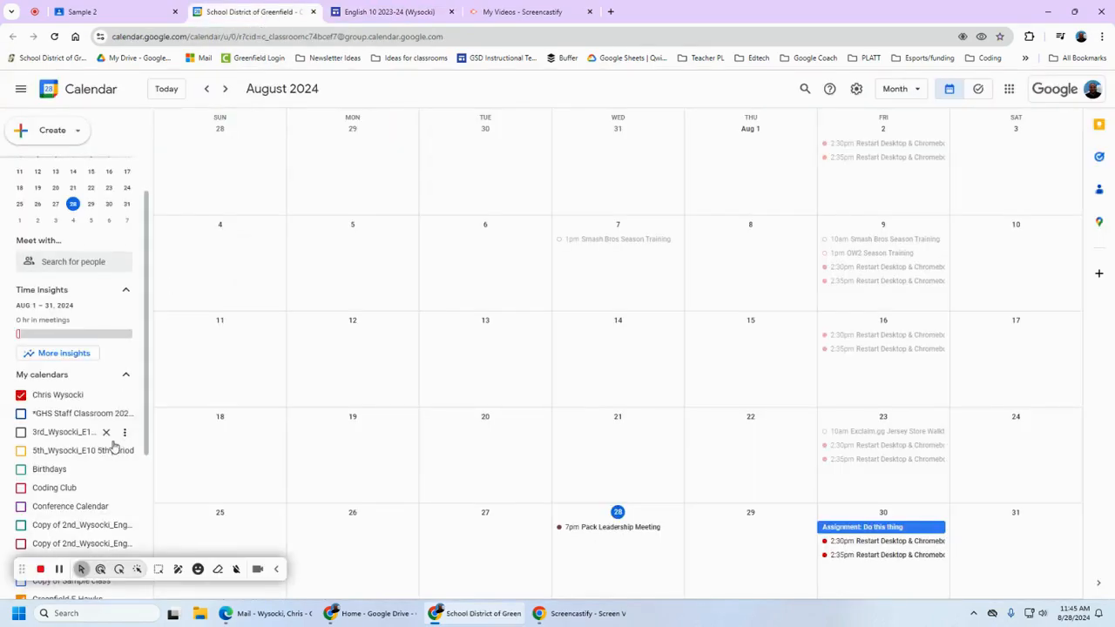
scroll(113, 446, "down", 3)
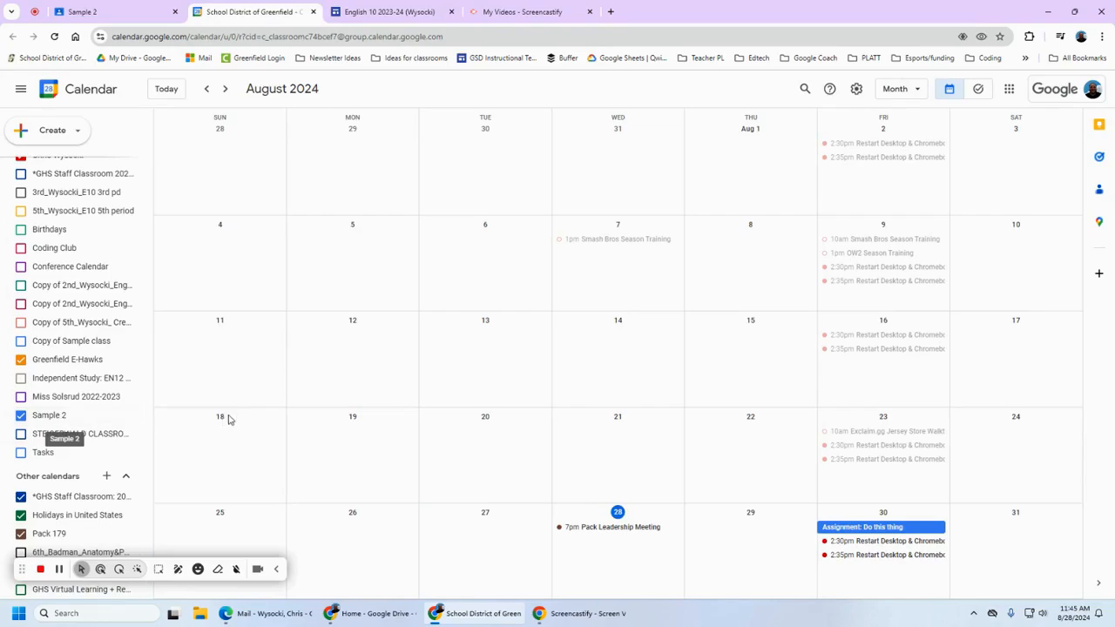
left_click(254, 444)
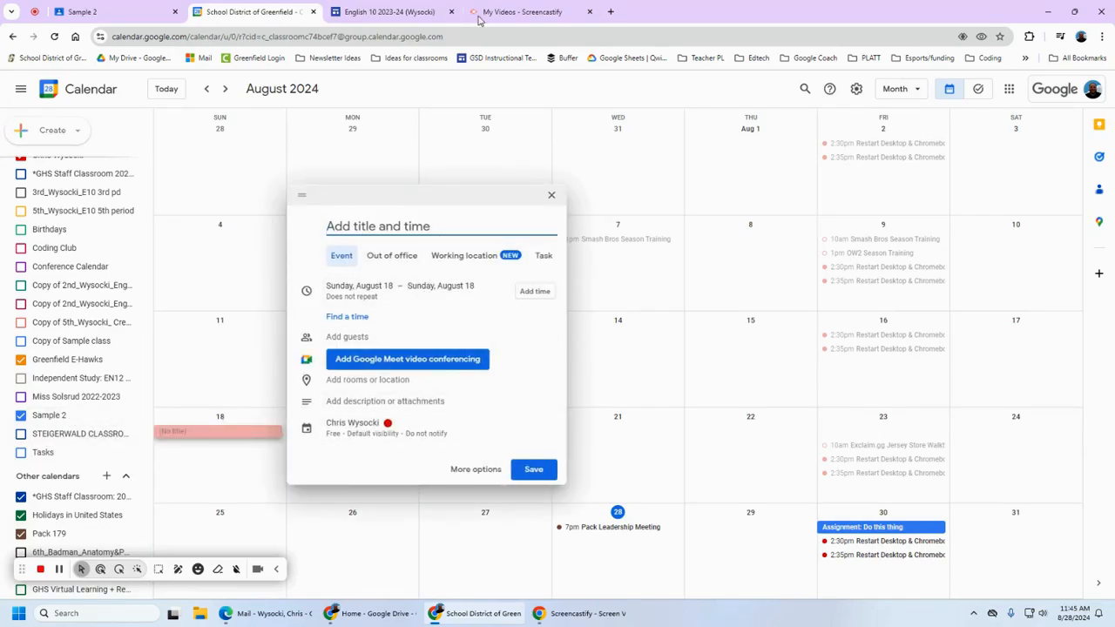
left_click(385, 17)
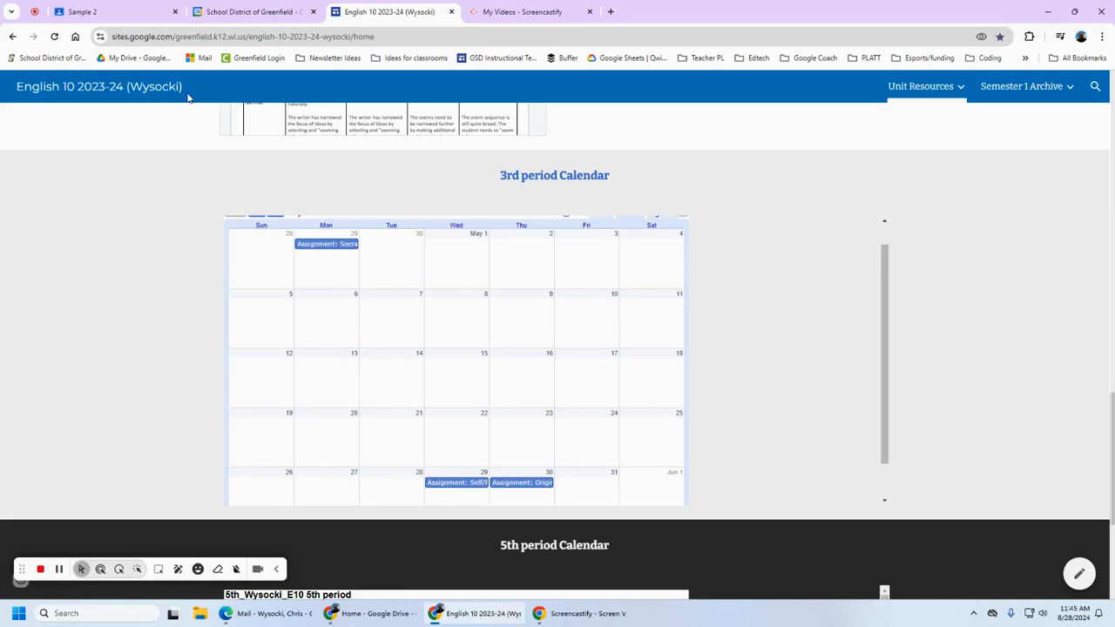
left_click(129, 10)
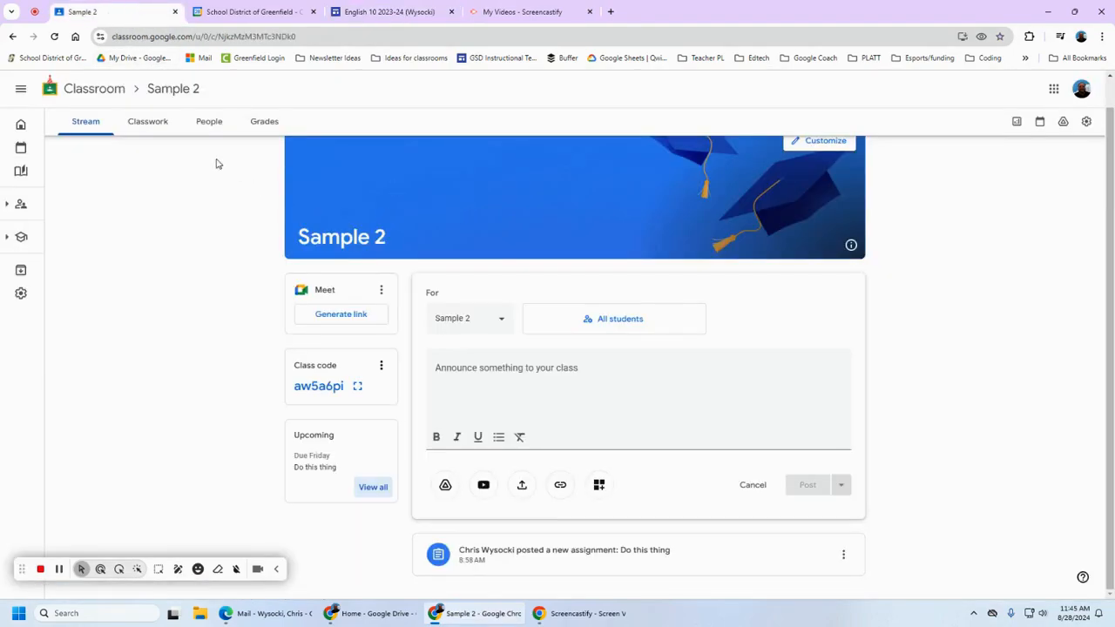
Step: Start a new assignment from Sample 2's Classwork page
left_click(160, 131)
key("Return")
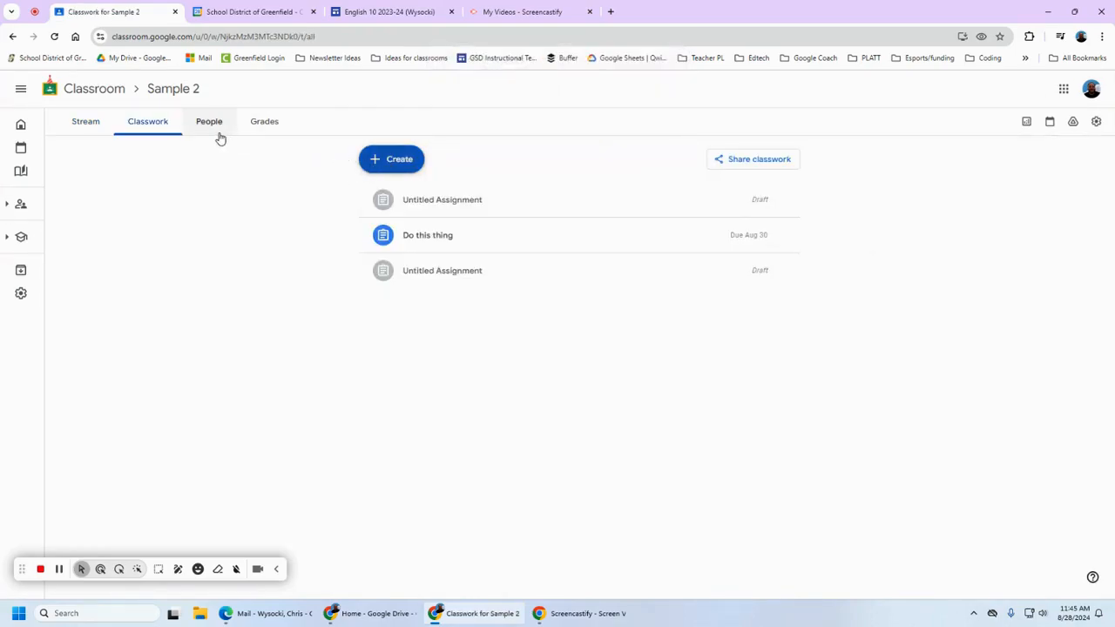
left_click(391, 169)
left_click(423, 195)
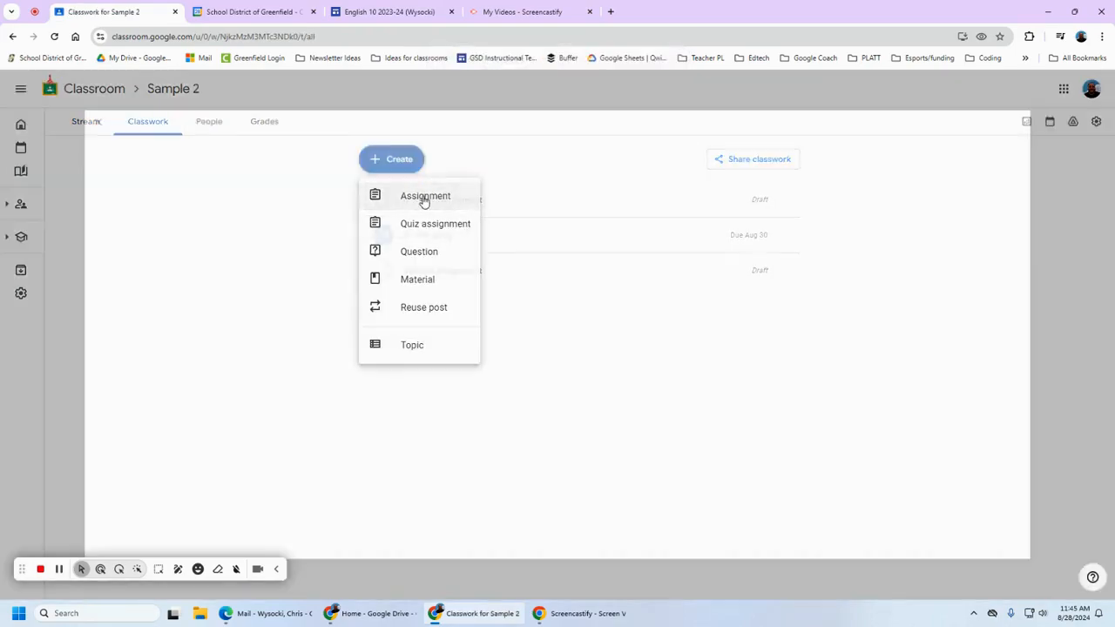
Step: Turn on Check plagiarism (originality) for the new assignment
left_click_drag(1060, 548, 890, 543)
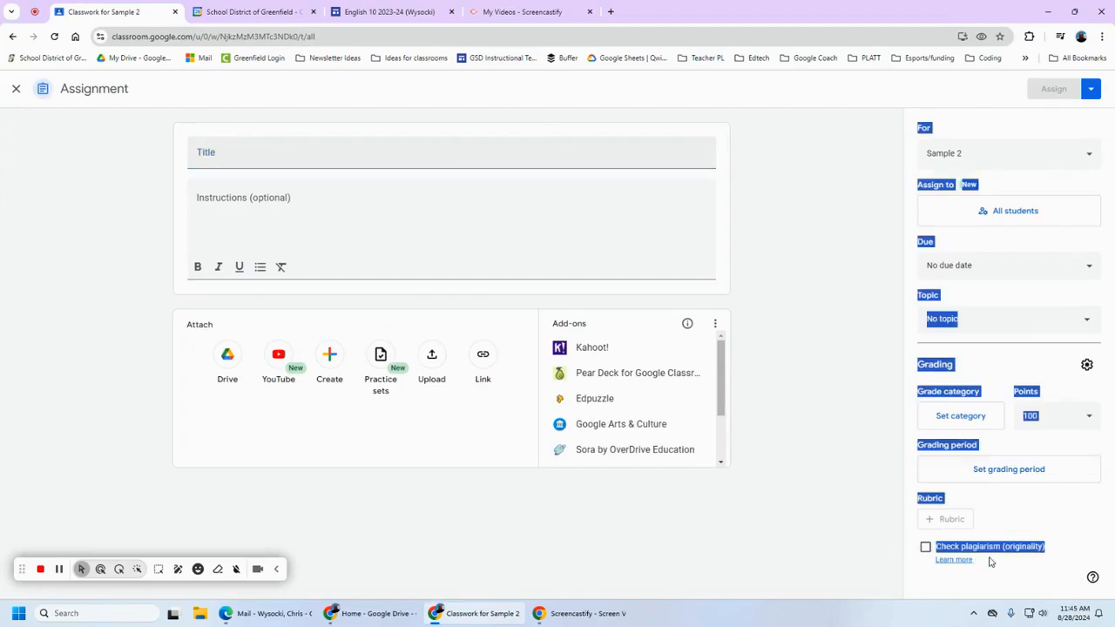
left_click(1036, 559)
left_click(963, 552)
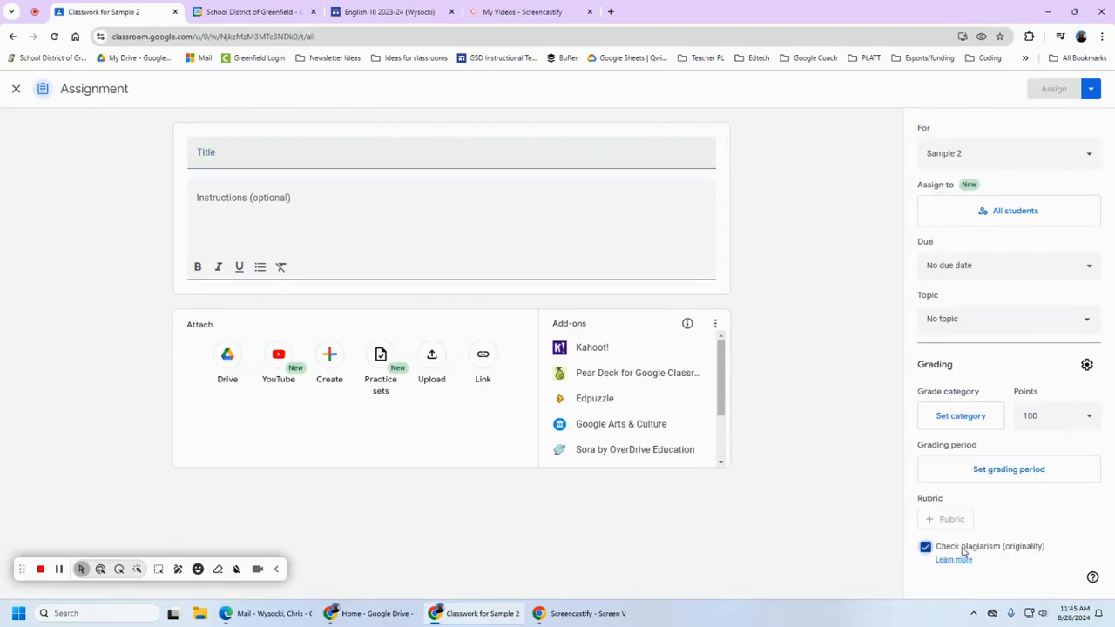
left_click(991, 553)
left_click(988, 550)
left_click(988, 550)
left_click(988, 549)
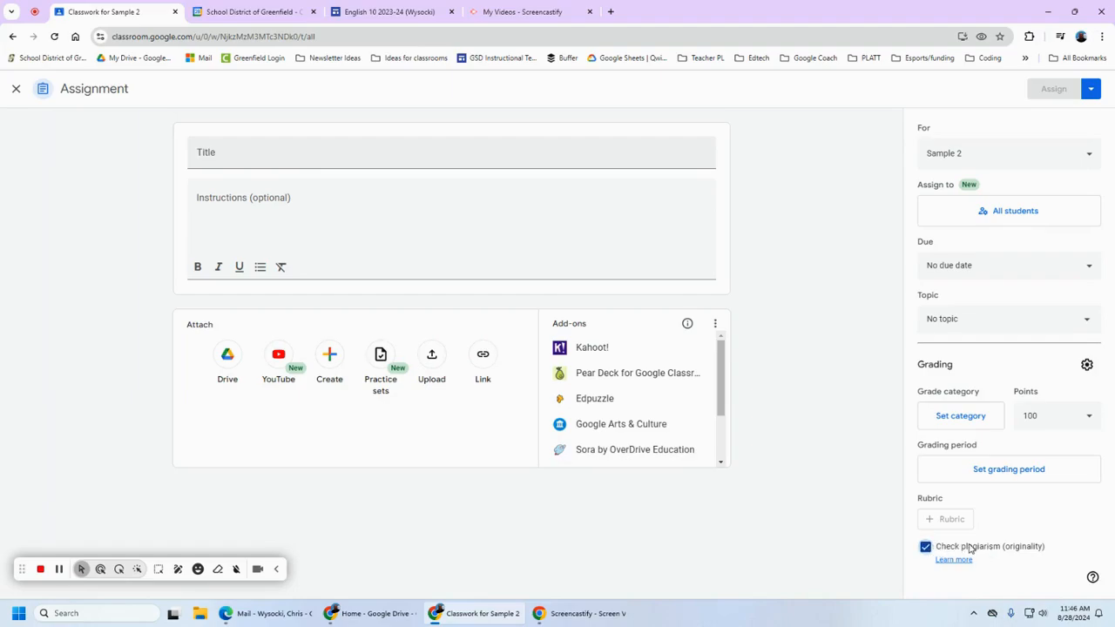